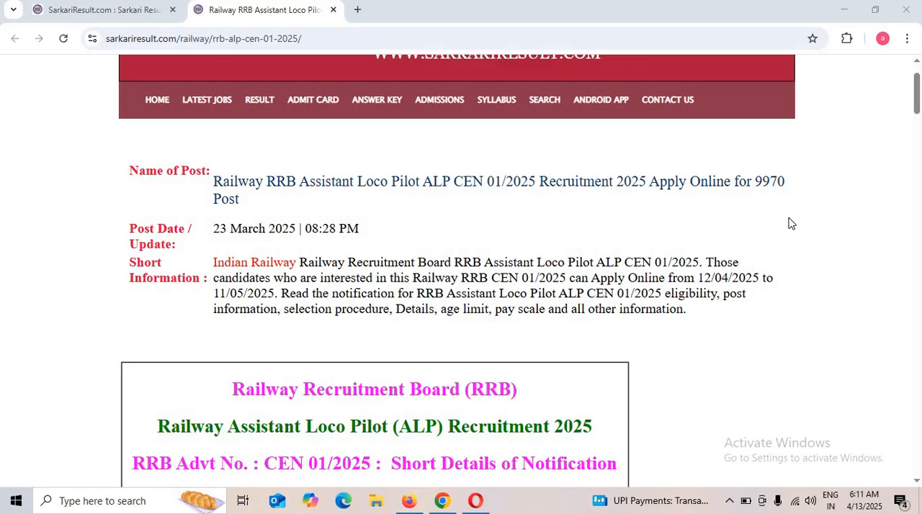
Review the post name, update date, short information and important dates in the RRB Assistant Loco Pilot 2025 notice.
left_click_drag(748, 181, 805, 206)
left_click(412, 228)
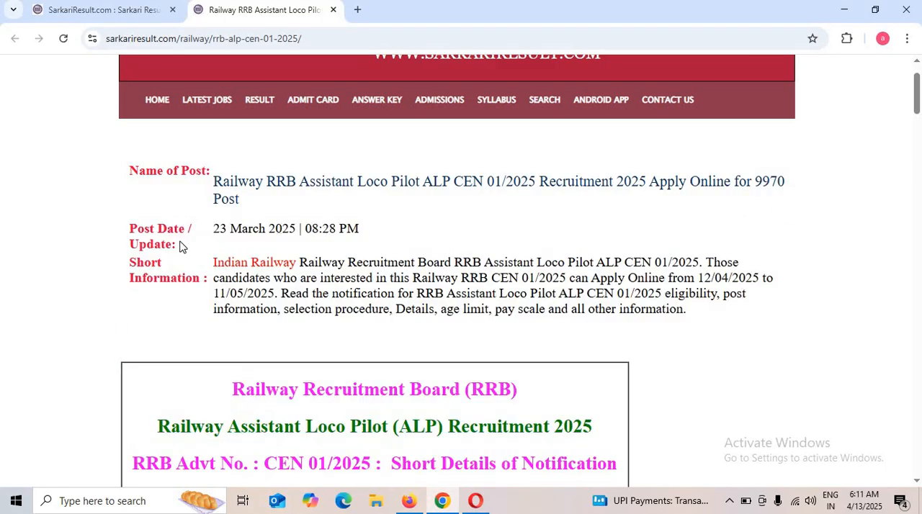
left_click_drag(197, 236, 320, 225)
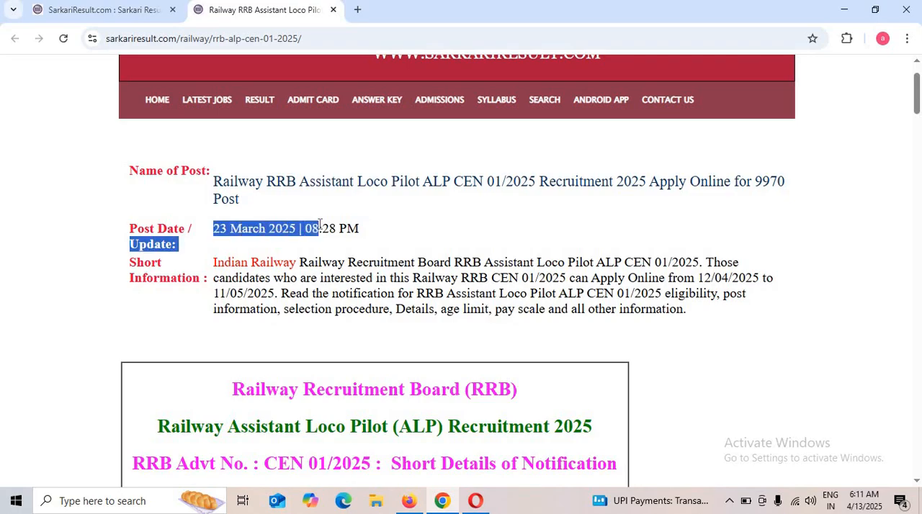
scroll(404, 233, "down", 1)
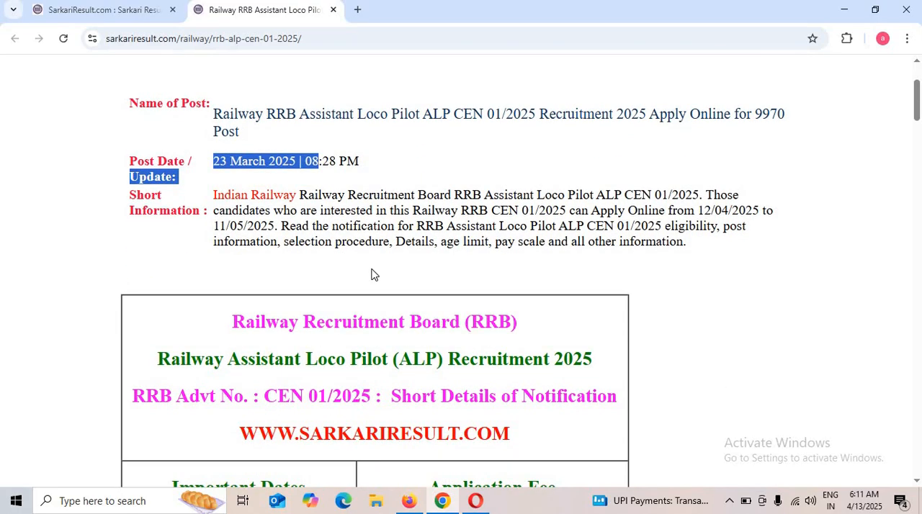
scroll(372, 275, "down", 3)
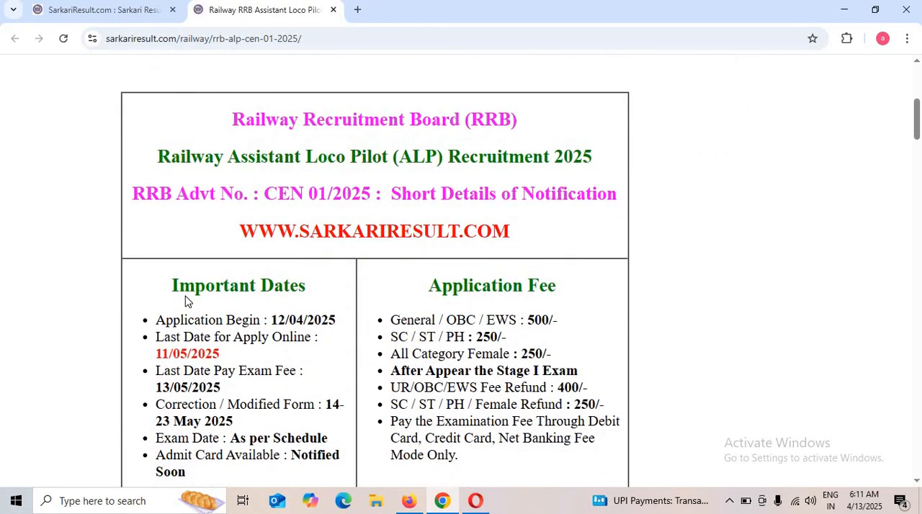
left_click_drag(172, 285, 307, 282)
left_click(179, 309)
left_click_drag(171, 285, 270, 330)
left_click(273, 328)
Read the application fee and refund rules, the age limit, and the vacancy and eligibility details for the Assistant Loco Pilot post.
scroll(273, 425, "down", 1)
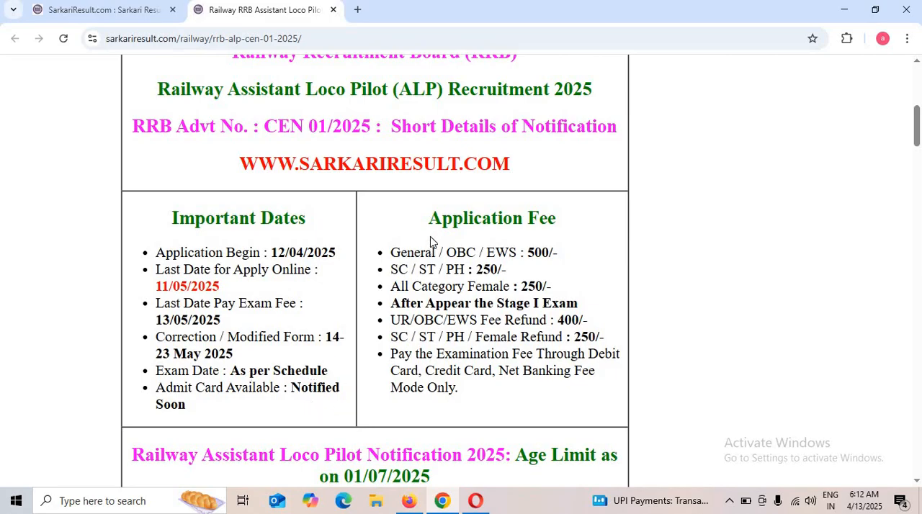
left_click_drag(439, 218, 552, 221)
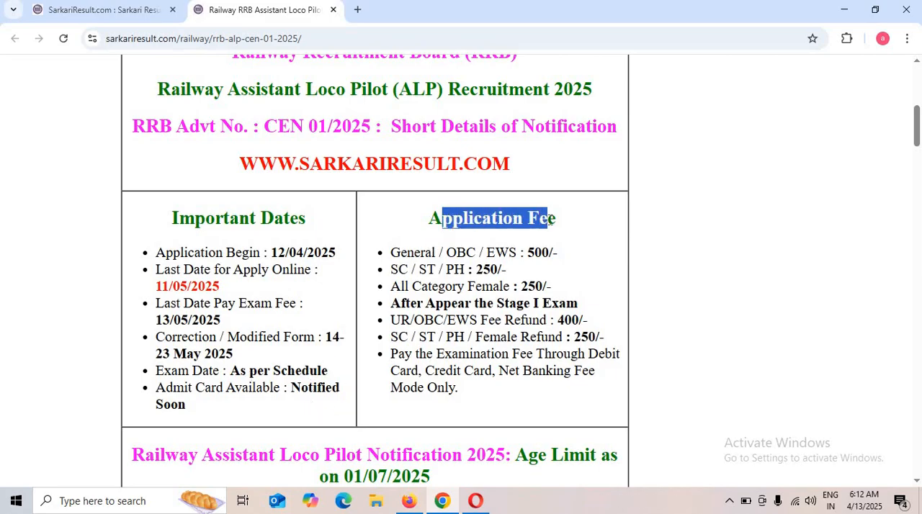
left_click(483, 261)
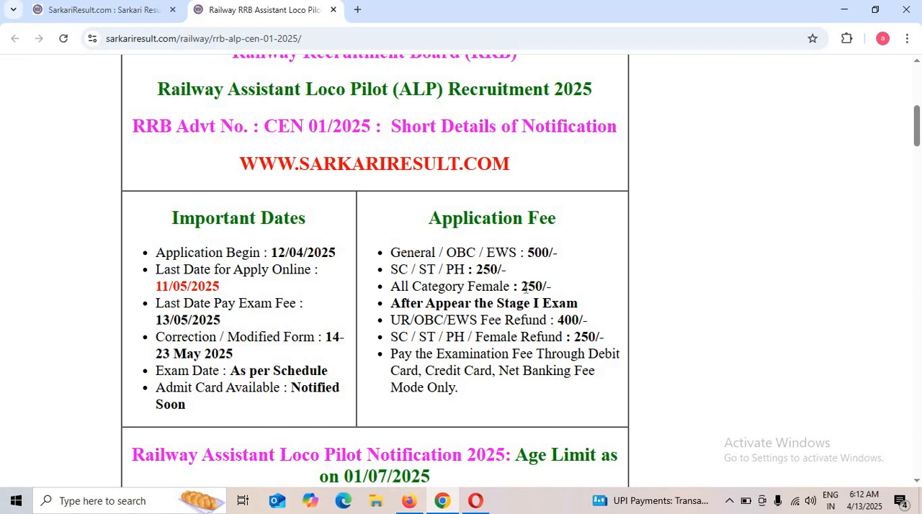
left_click_drag(522, 286, 559, 292)
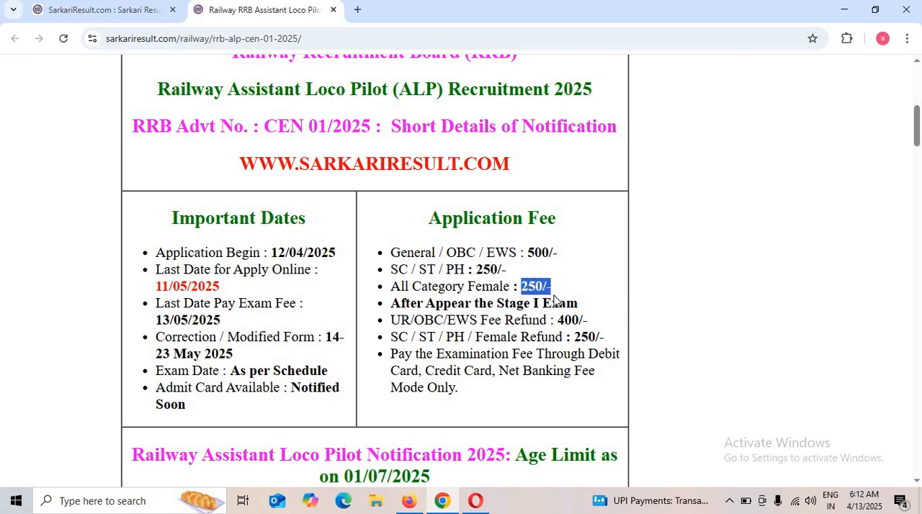
left_click_drag(420, 322, 580, 321)
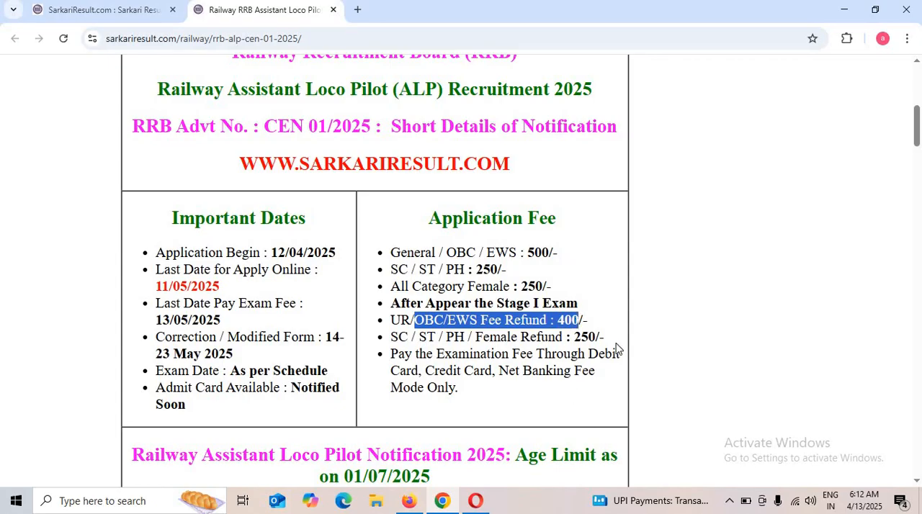
scroll(515, 411, "down", 3)
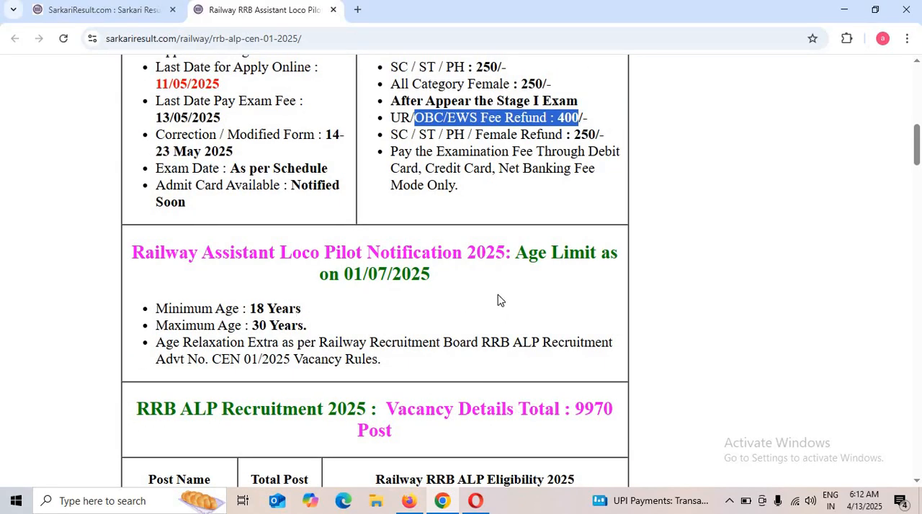
scroll(496, 296, "down", 2)
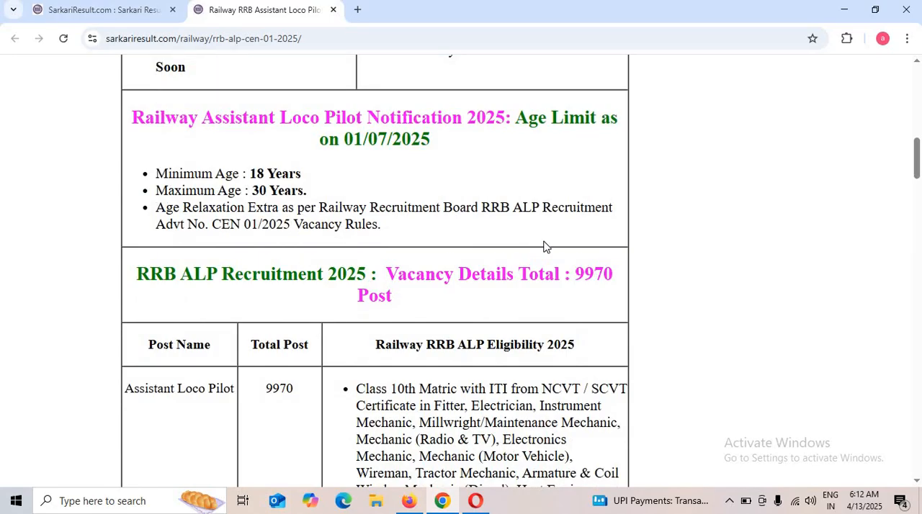
scroll(301, 370, "down", 2)
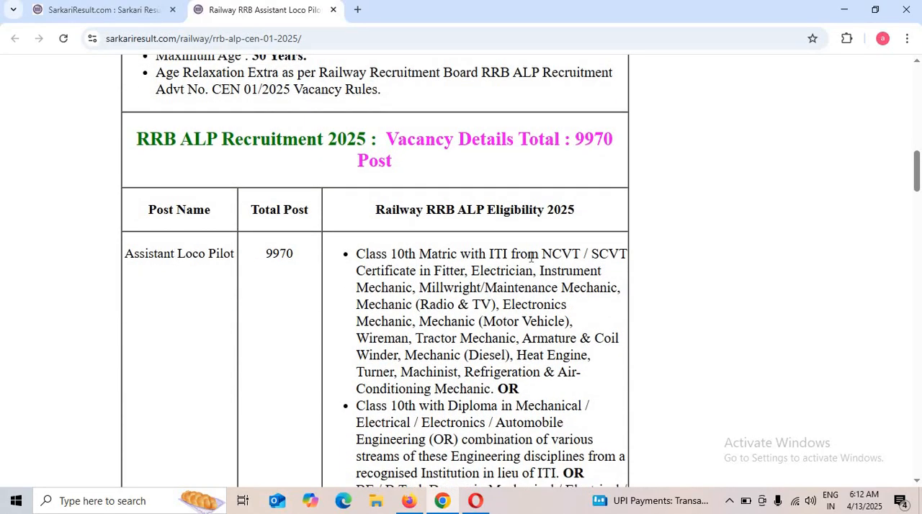
scroll(531, 256, "down", 1)
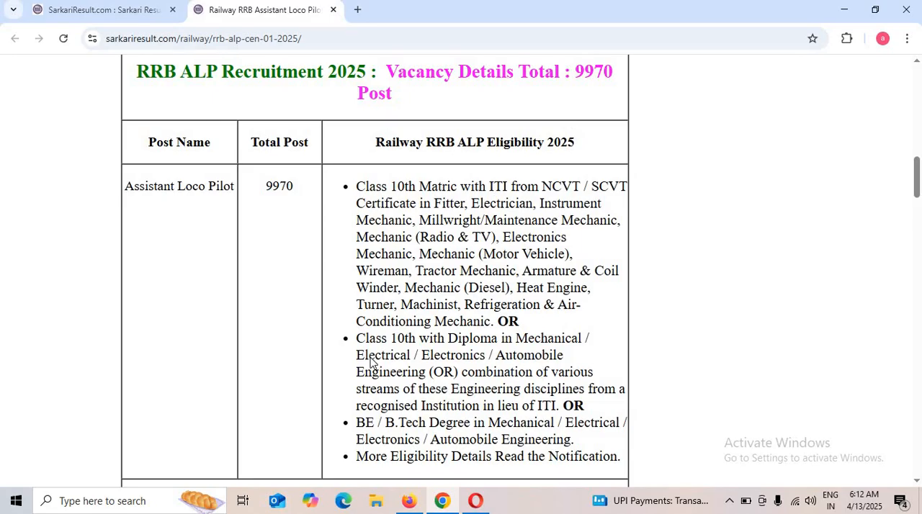
scroll(373, 364, "down", 3)
scroll(407, 232, "up", 2)
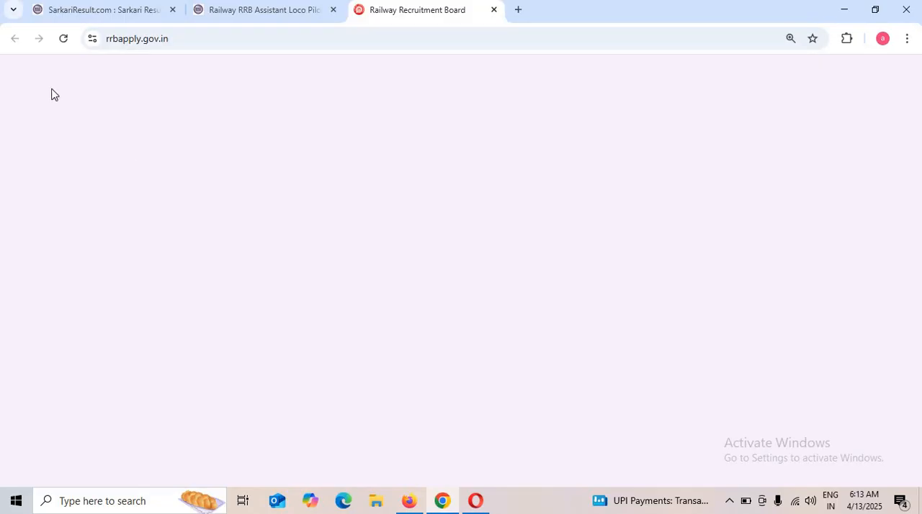
Reload the rrbapply.gov.in site and choose to create an account for applying.
left_click(63, 39)
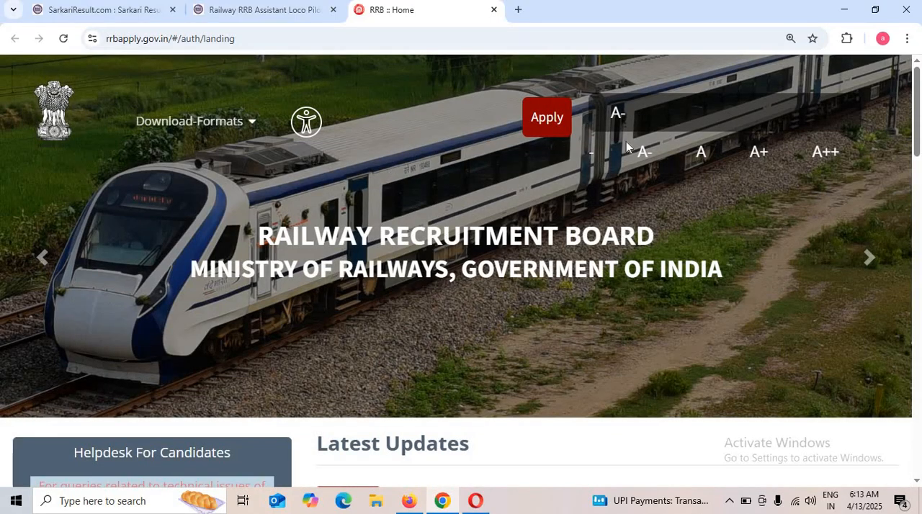
left_click(552, 129)
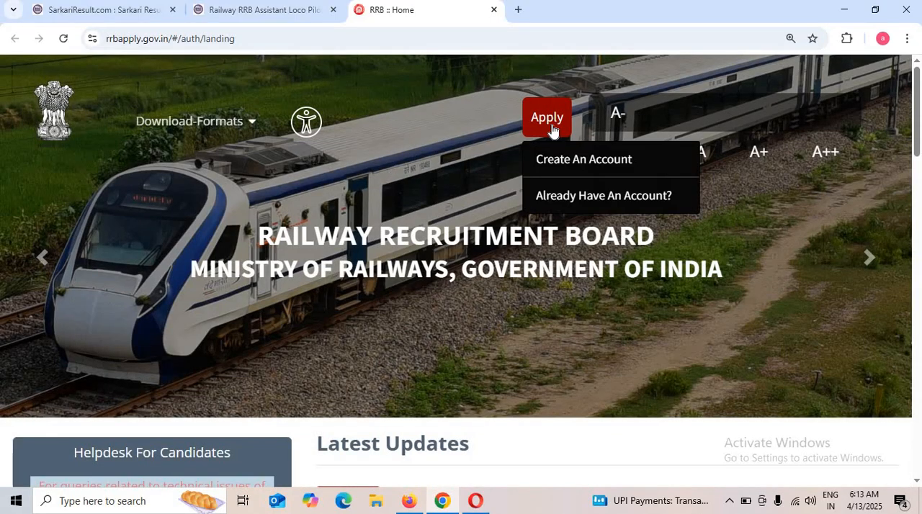
left_click(585, 168)
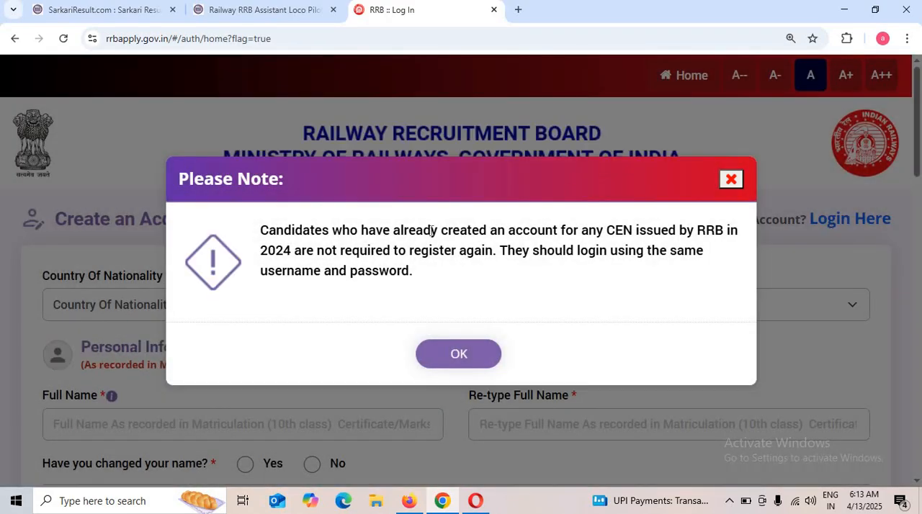
Read and dismiss the note about existing RRB accounts, and set the country of nationality to India.
left_click_drag(265, 223, 643, 220)
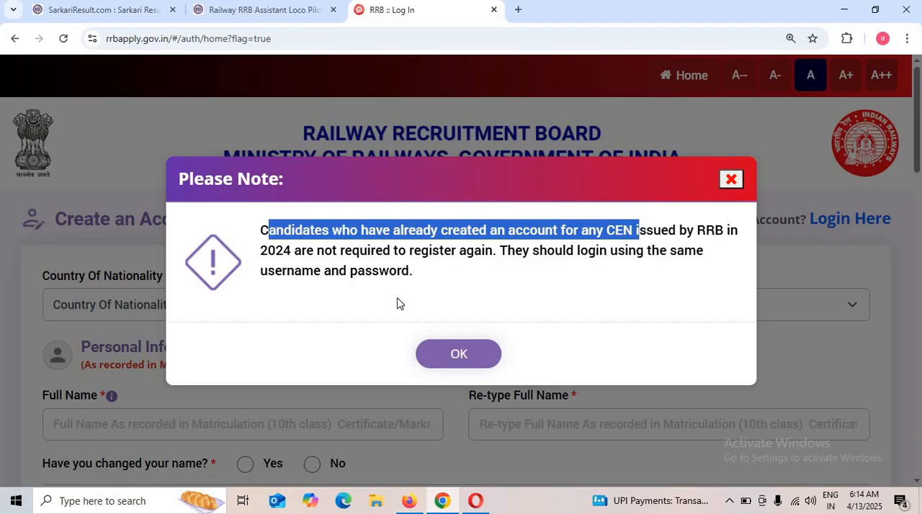
left_click(455, 359)
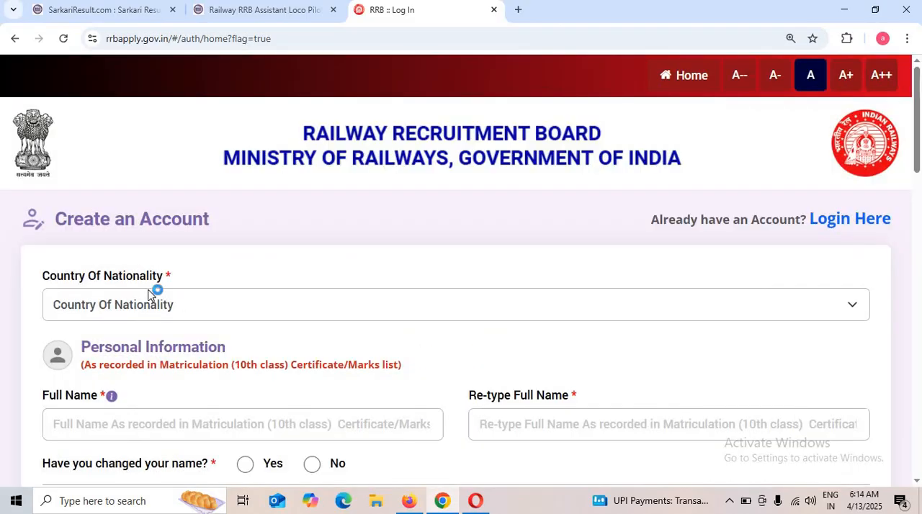
left_click(192, 306)
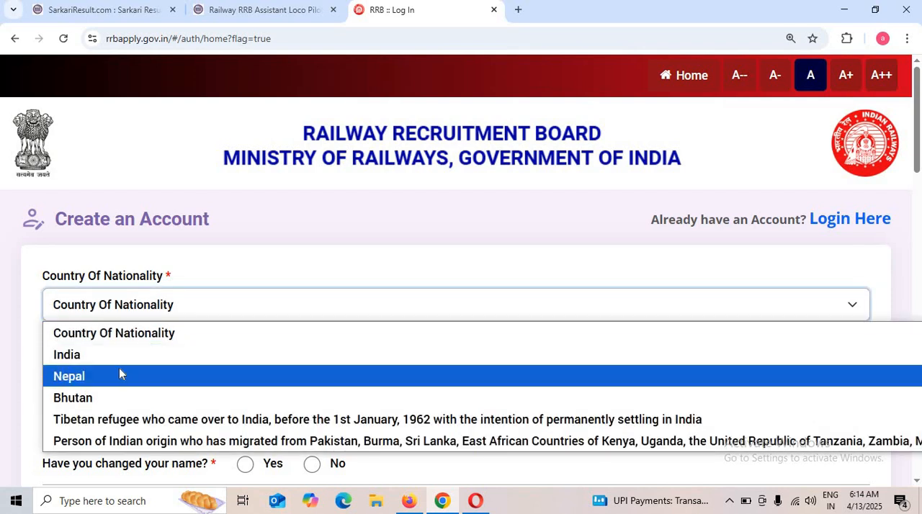
left_click(120, 354)
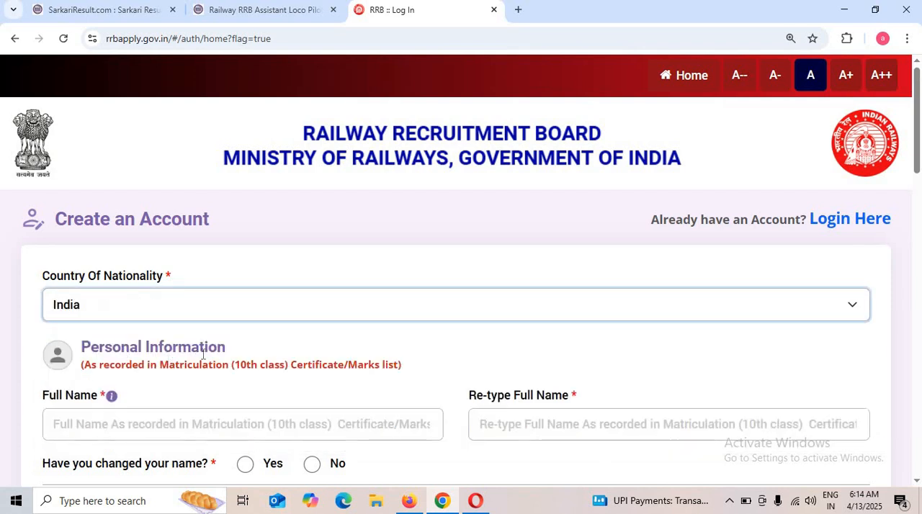
Examine the personal information requirements, including the name-change question and the date of birth fields with their calendar.
scroll(39, 327, "down", 2)
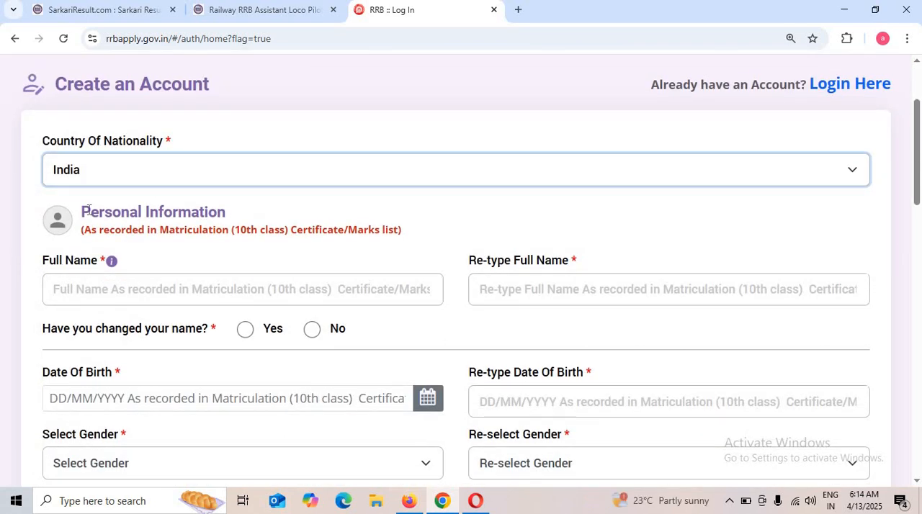
left_click_drag(90, 212, 281, 225)
left_click(284, 227)
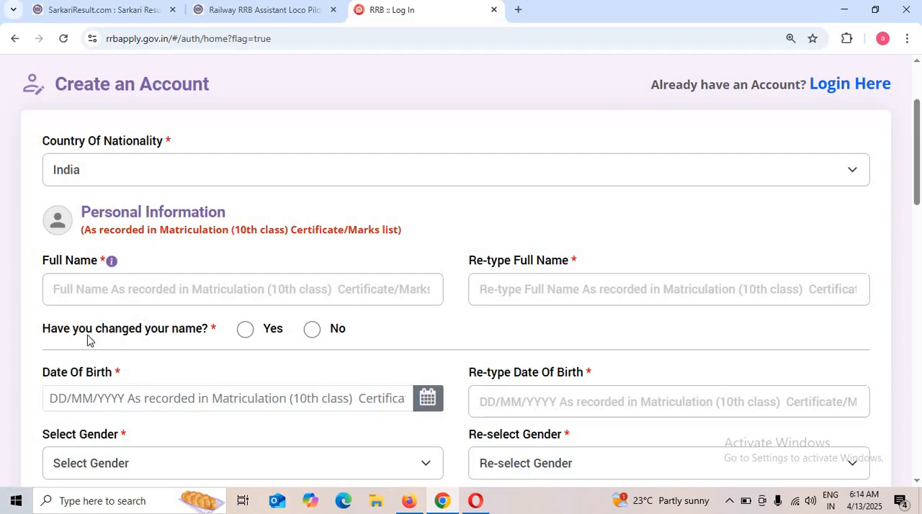
left_click_drag(58, 329, 245, 328)
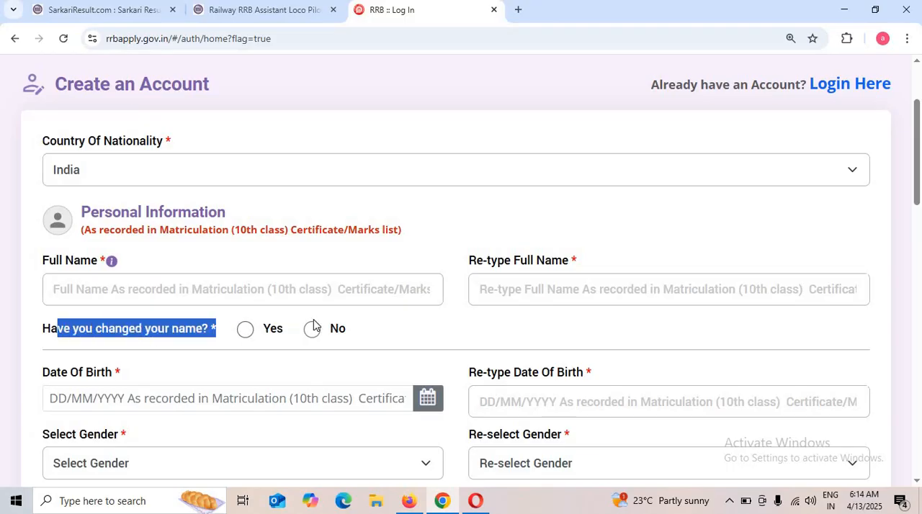
left_click(248, 393)
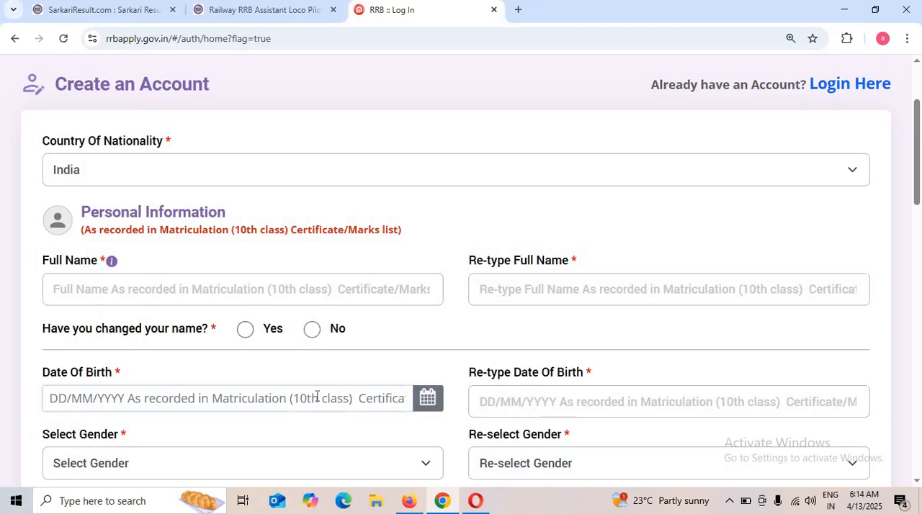
left_click(427, 399)
left_click(427, 400)
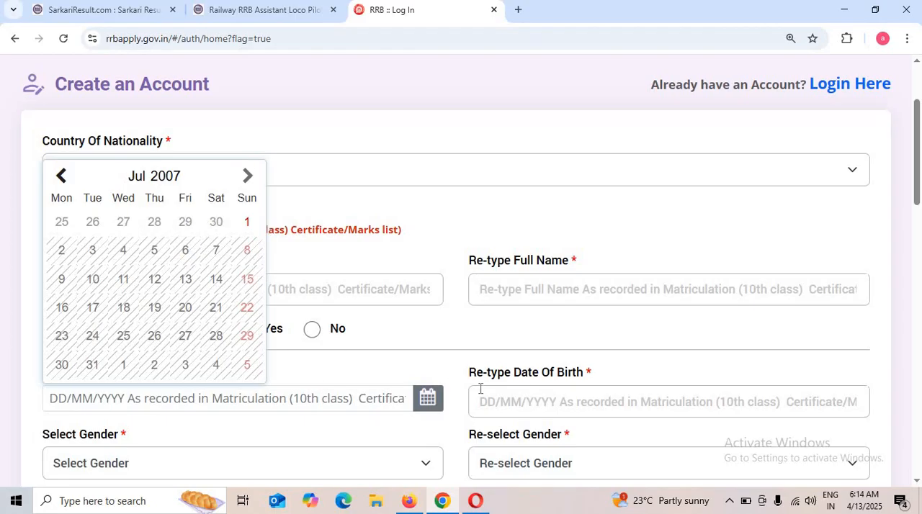
left_click_drag(465, 383, 595, 387)
left_click(514, 403)
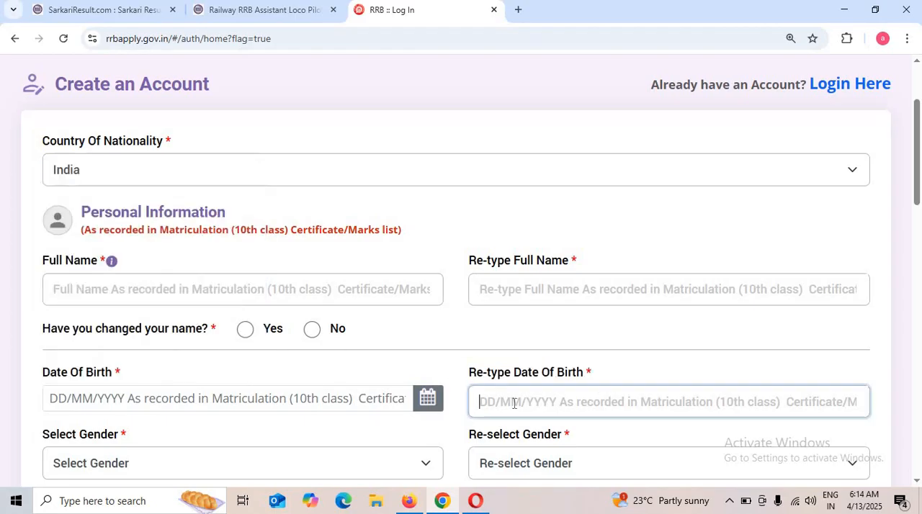
Set the gender to Male in both the selection and the re-selection field.
scroll(582, 404, "down", 1)
left_click(134, 407)
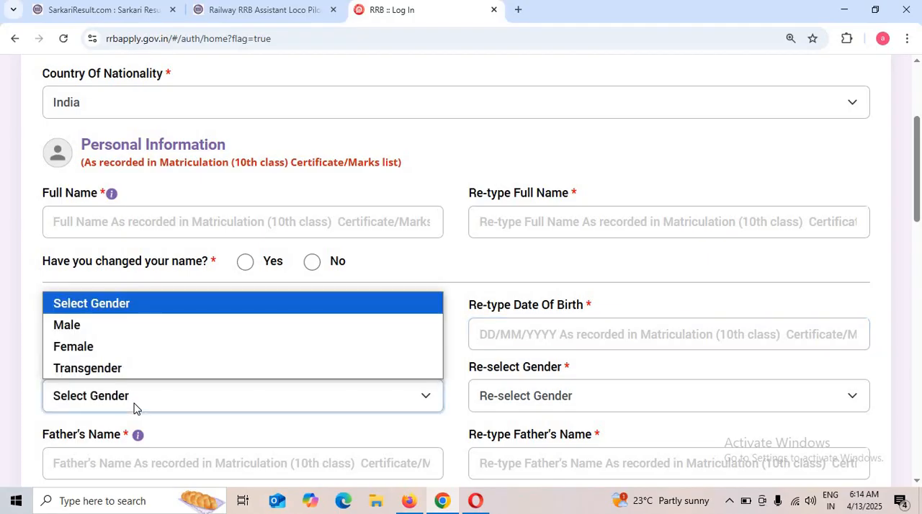
left_click(87, 327)
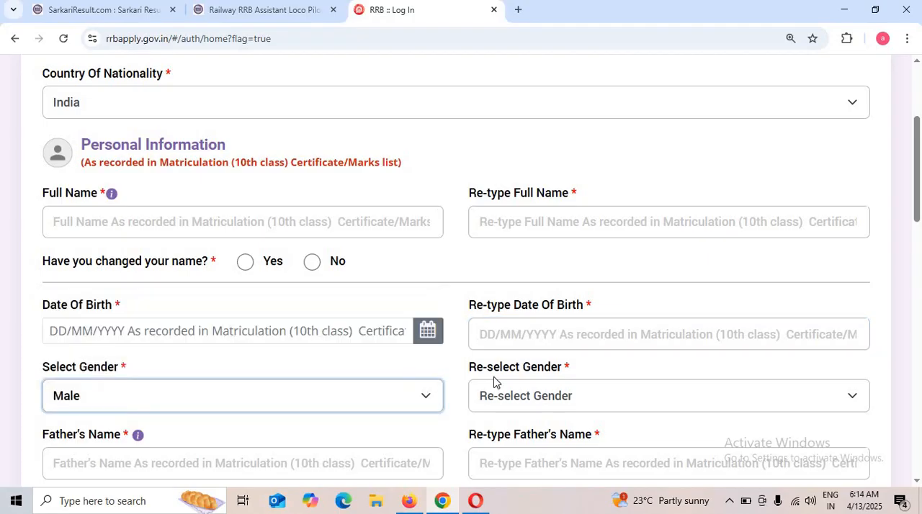
left_click(531, 392)
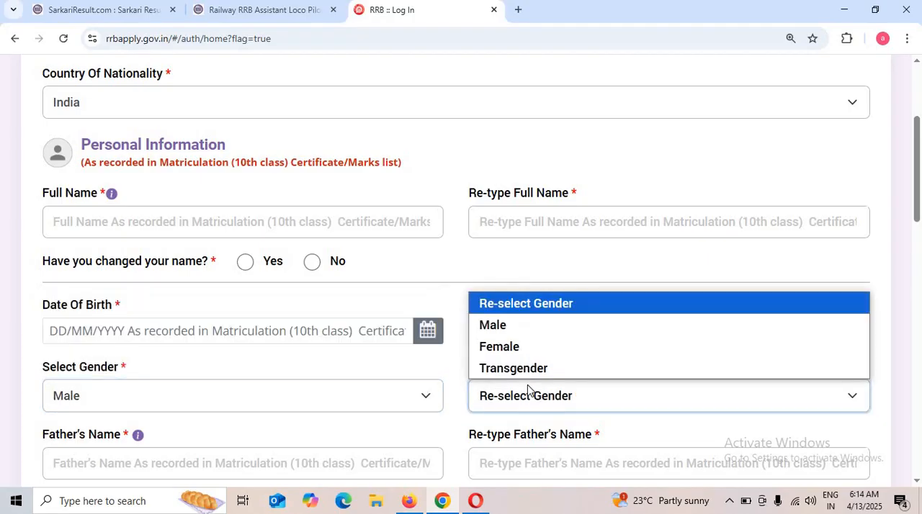
left_click(493, 324)
Look through the father's and mother's name fields with their re-entry fields, down to the contact details and Aadhaar verification sections.
scroll(512, 368, "down", 2)
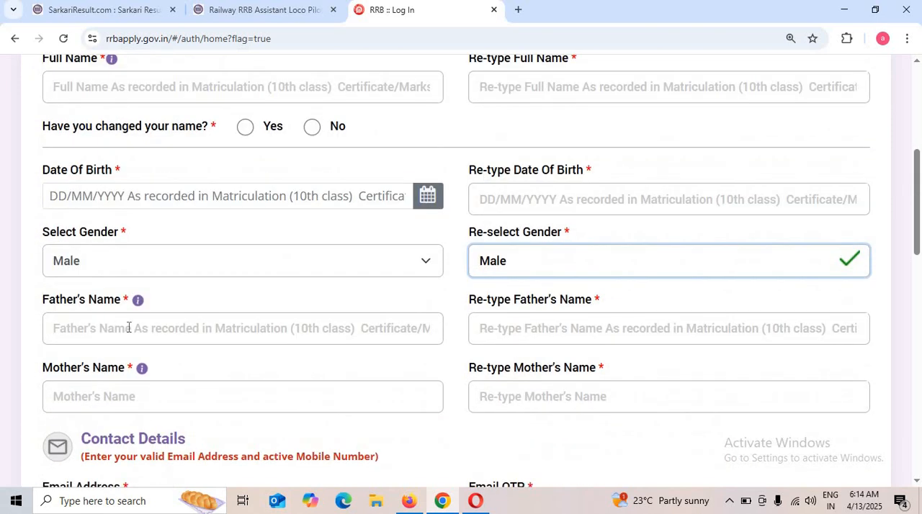
left_click(64, 328)
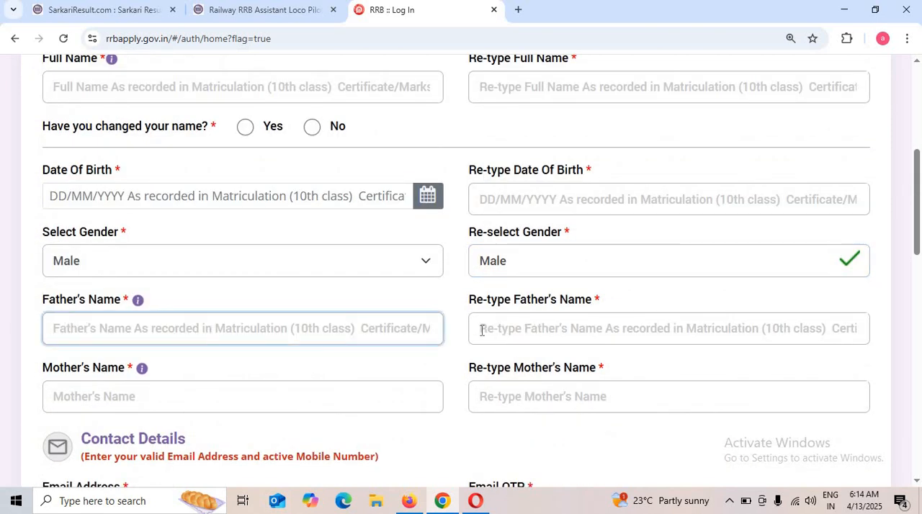
left_click(533, 328)
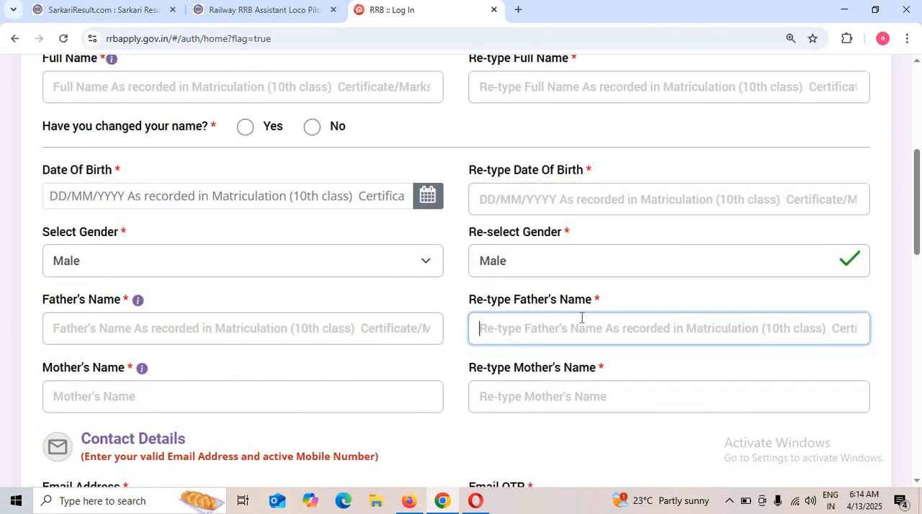
scroll(581, 319, "down", 2)
left_click(49, 267)
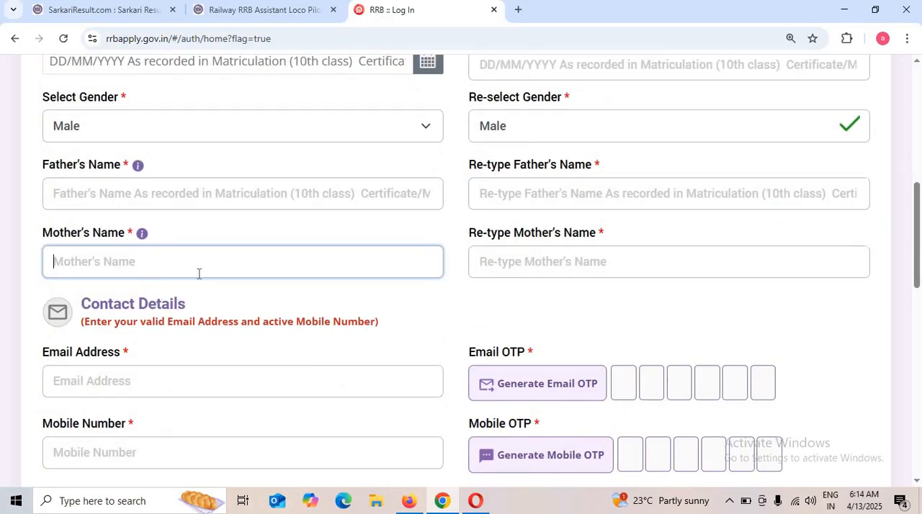
triple_click(465, 265)
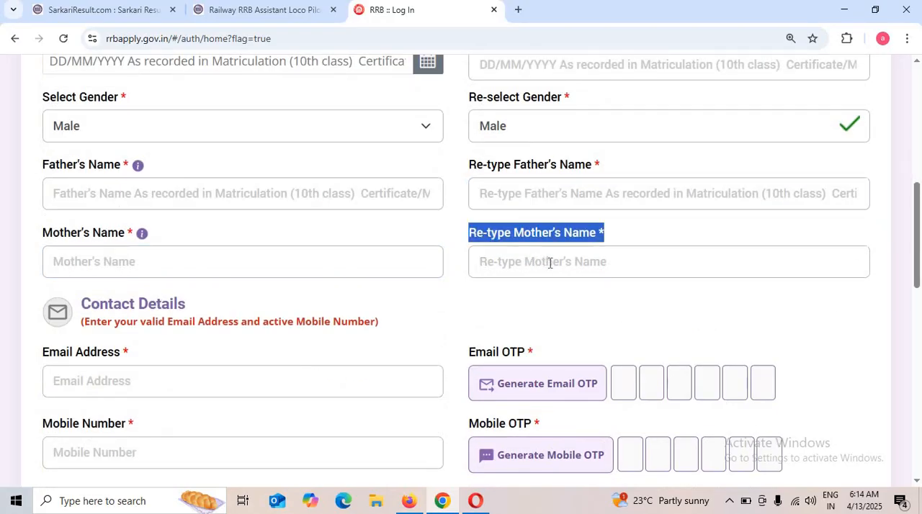
left_click(574, 261)
scroll(671, 263, "down", 2)
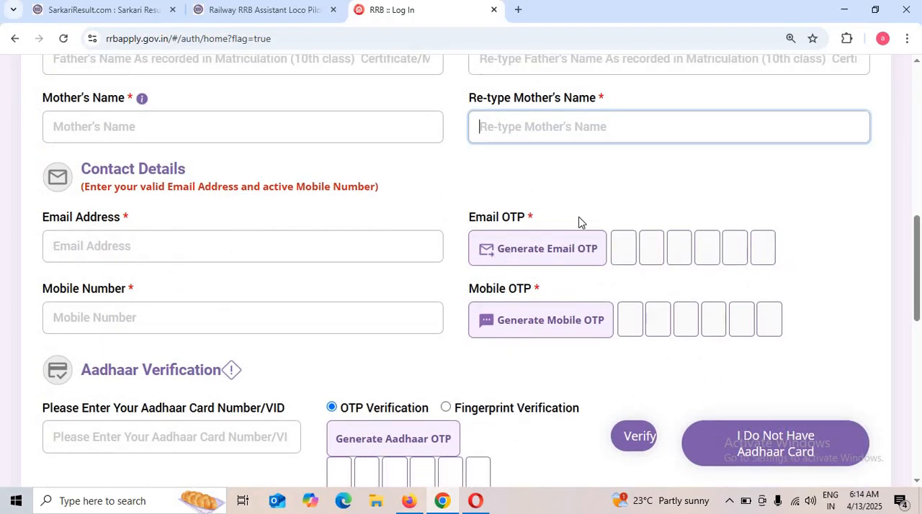
Examine the email and mobile OTP fields, the Aadhaar verification options, the e-KYC consent and the password section of the account form.
left_click(85, 317)
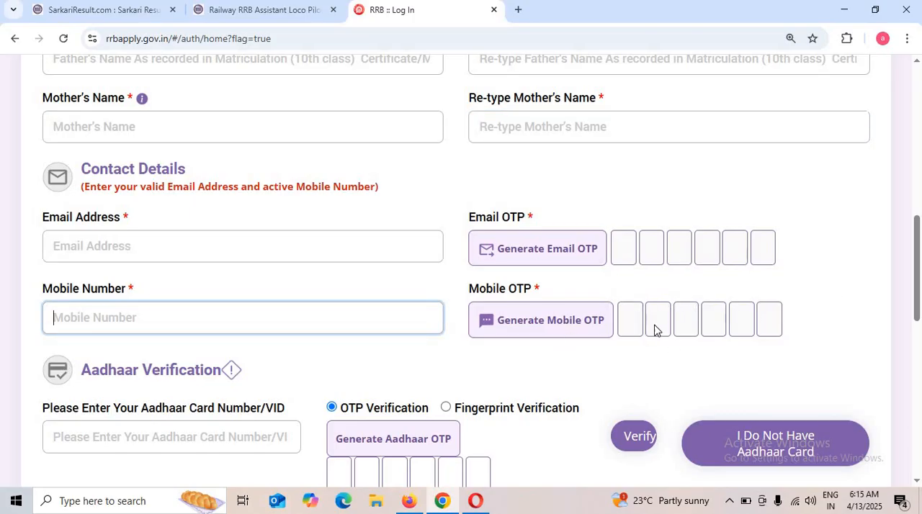
scroll(806, 324, "down", 2)
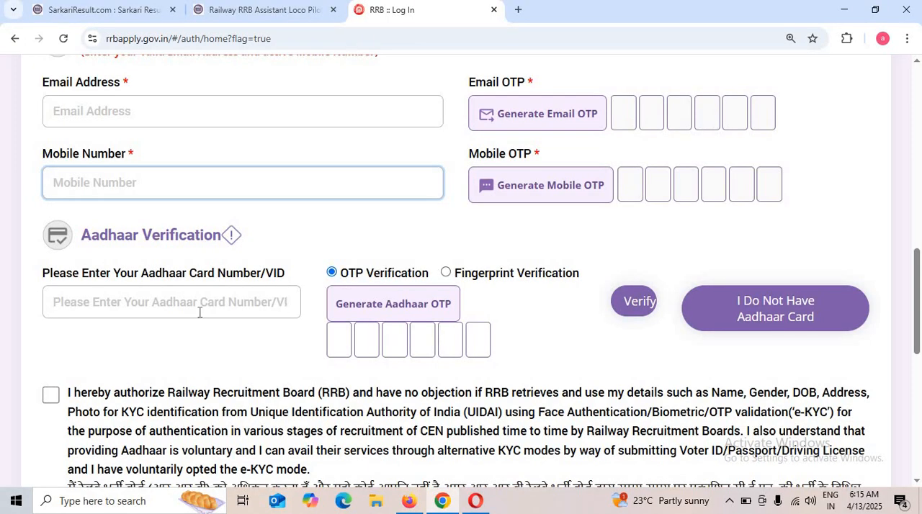
left_click(87, 306)
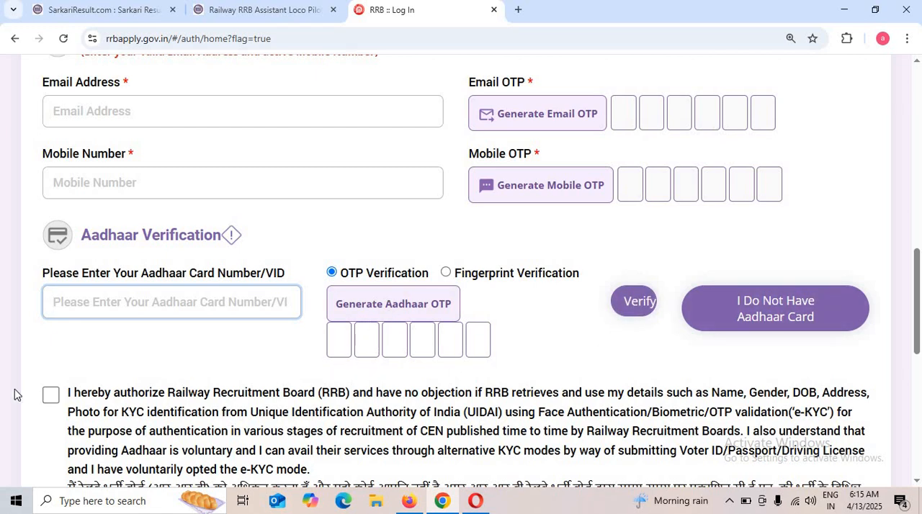
scroll(50, 396, "down", 2)
scroll(376, 379, "down", 2)
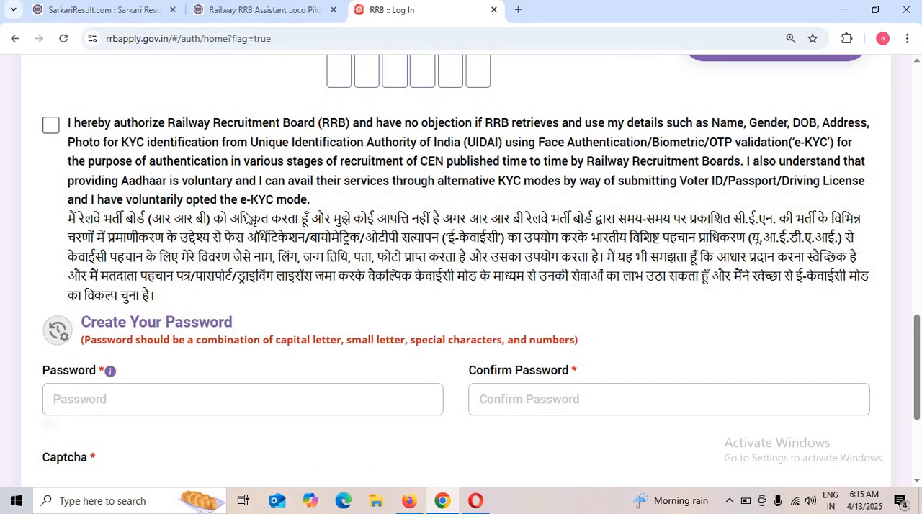
scroll(249, 219, "up", 1)
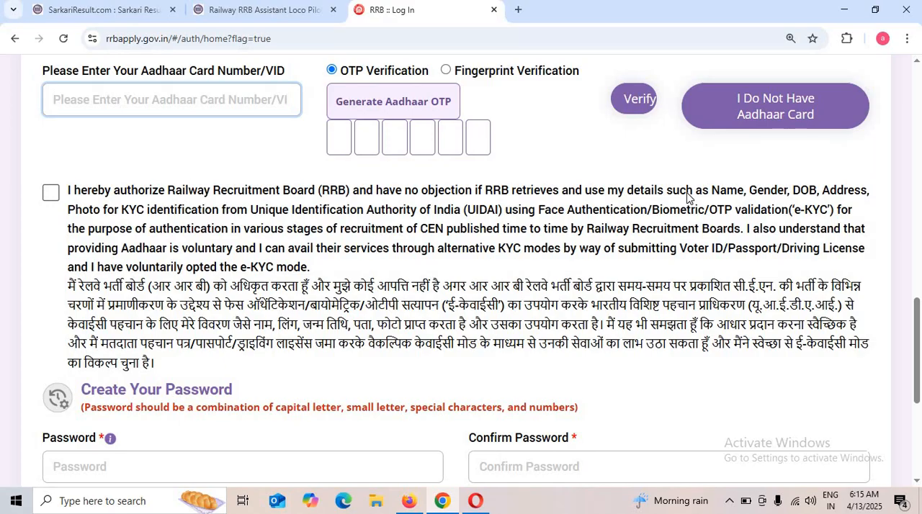
scroll(570, 281, "down", 2)
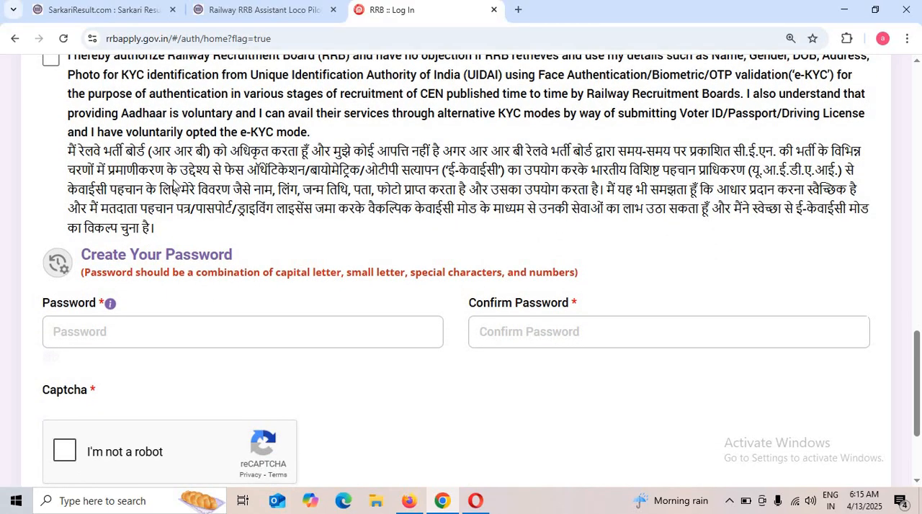
scroll(165, 252, "down", 1)
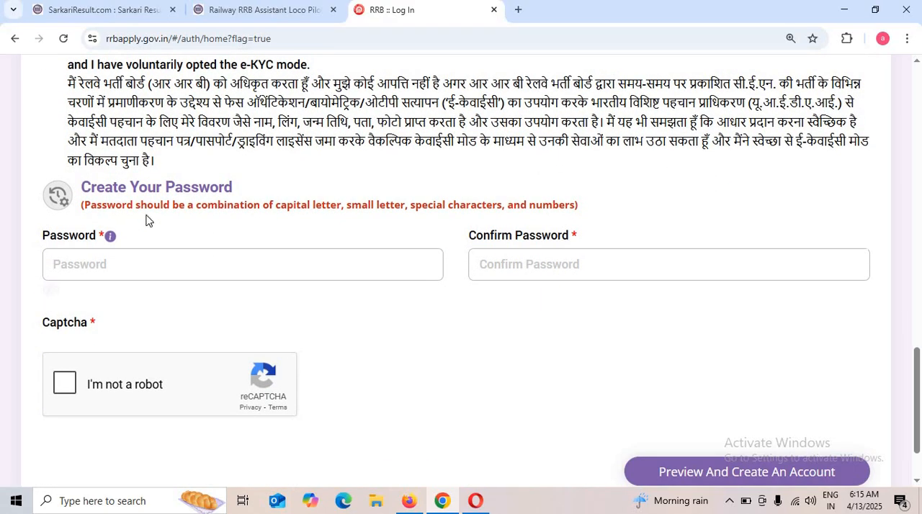
Read the character requirements for the account password and look at the password and confirmation fields.
left_click_drag(108, 205, 302, 214)
left_click(315, 211)
double_click(278, 210)
left_click_drag(347, 204, 463, 210)
left_click_drag(523, 208, 598, 224)
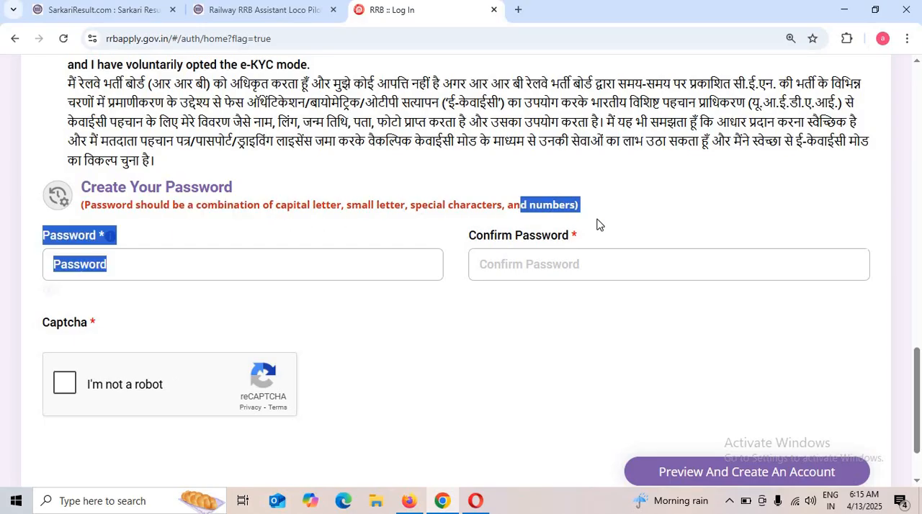
left_click(517, 236)
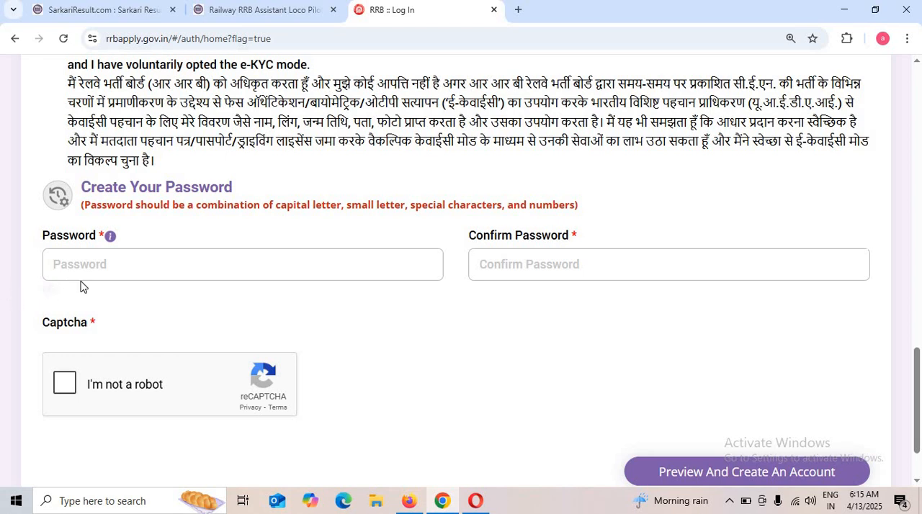
left_click(252, 264)
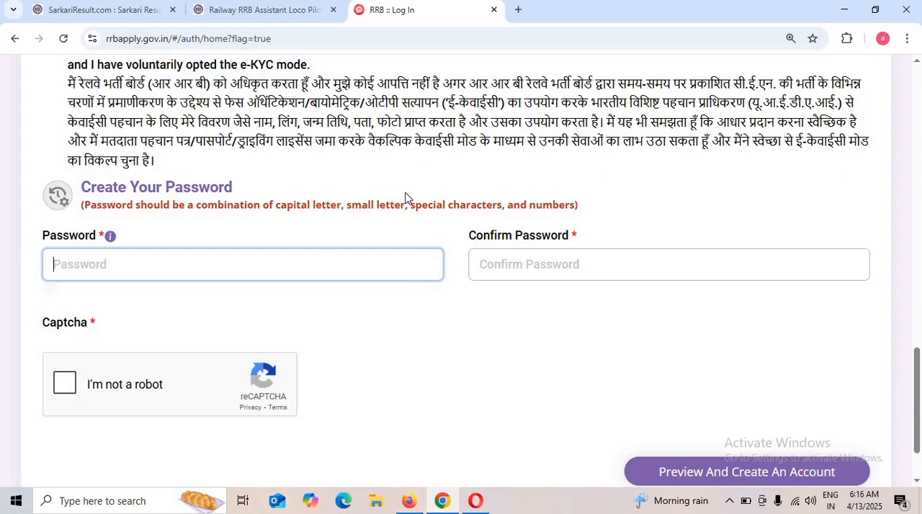
Leave the account creation form through its login link and look over the latest updates on the recruitment home page.
scroll(405, 197, "up", 15)
scroll(457, 139, "up", 5)
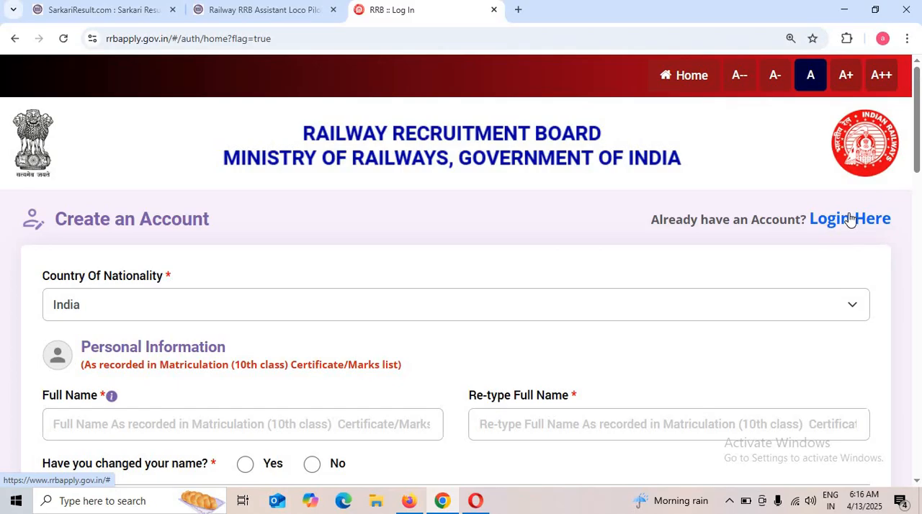
left_click(850, 219)
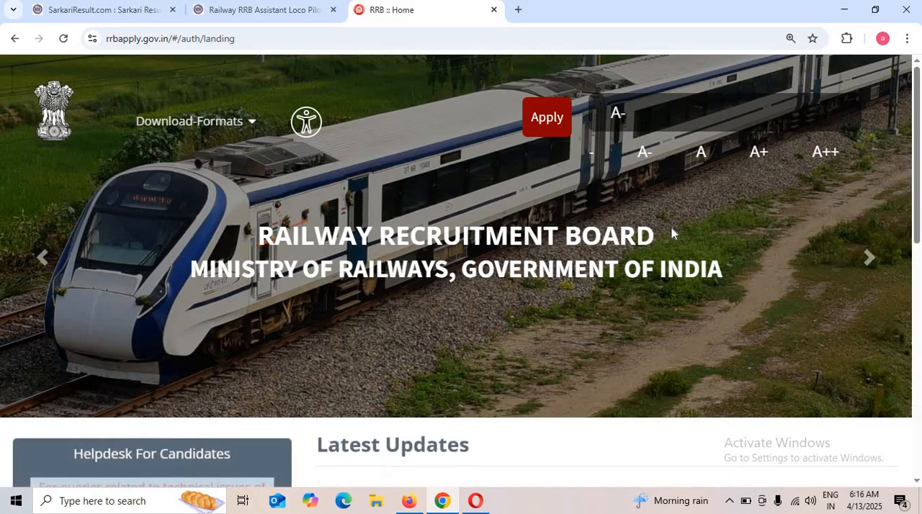
scroll(674, 234, "down", 3)
scroll(678, 235, "up", 2)
scroll(677, 235, "down", 2)
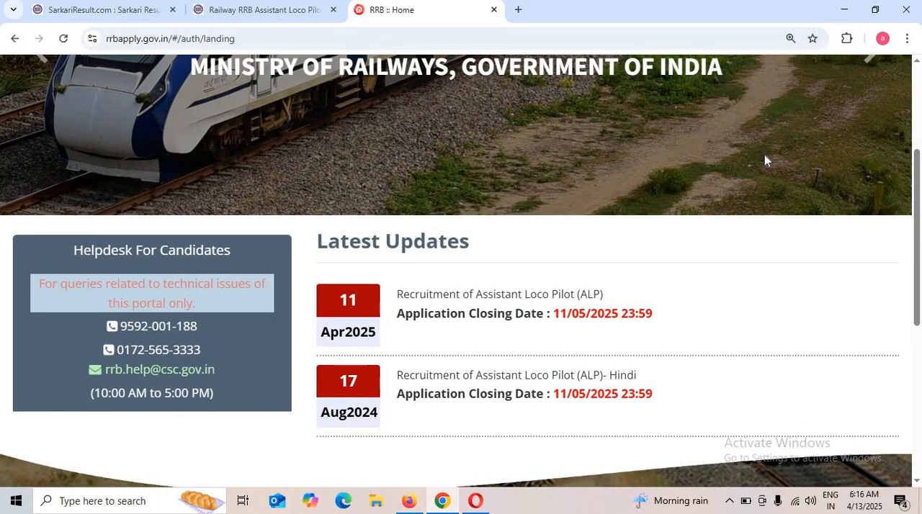
scroll(751, 151, "up", 3)
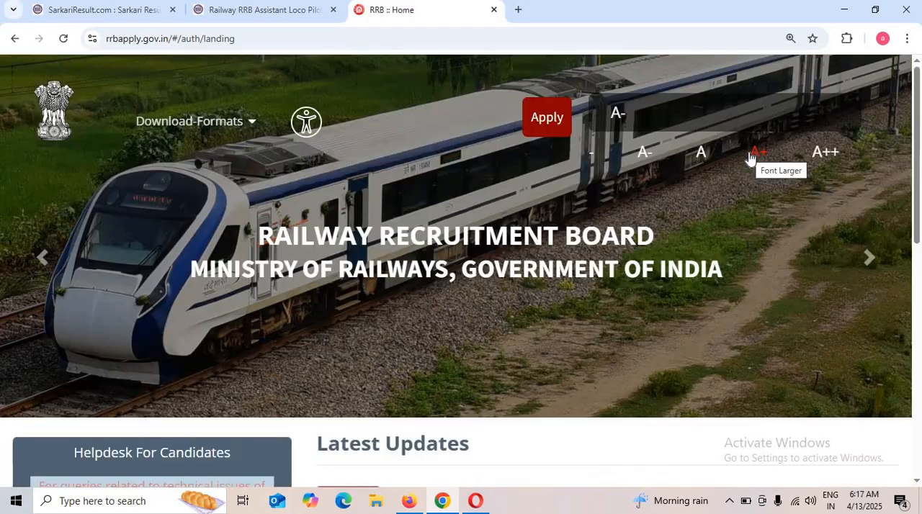
Open the sign-in for existing account holders, choose Aadhaar login, and log in to the candidate account.
left_click(563, 128)
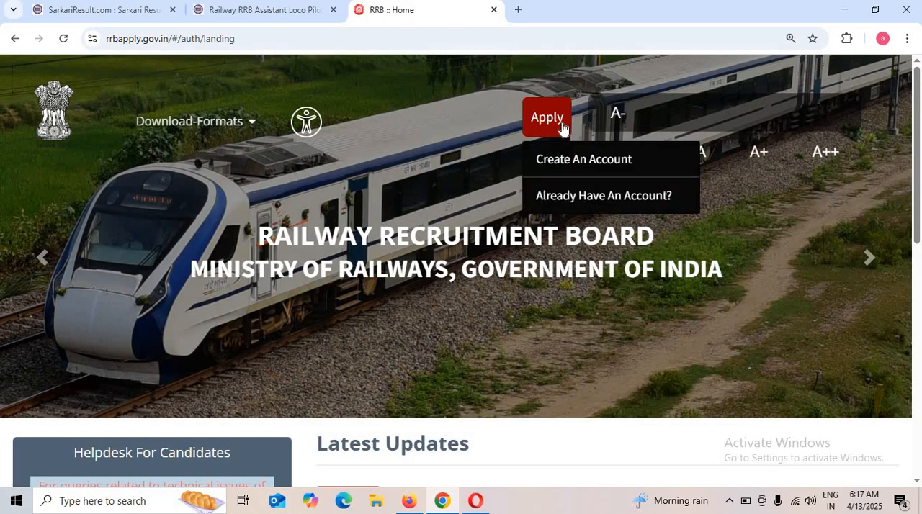
left_click(585, 199)
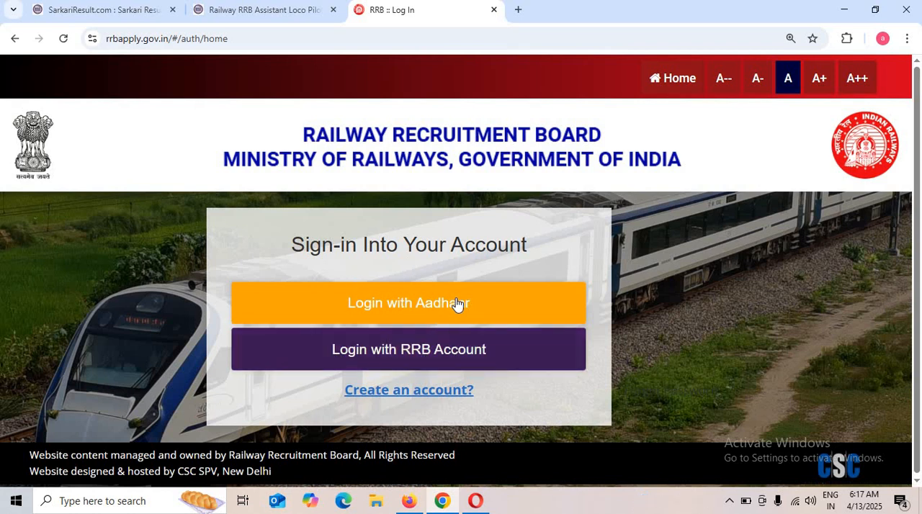
left_click(407, 310)
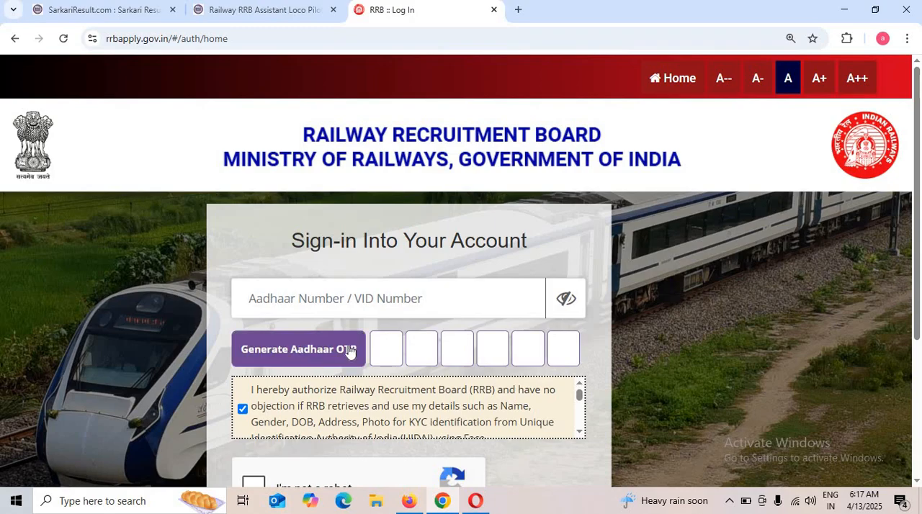
scroll(426, 352, "down", 1)
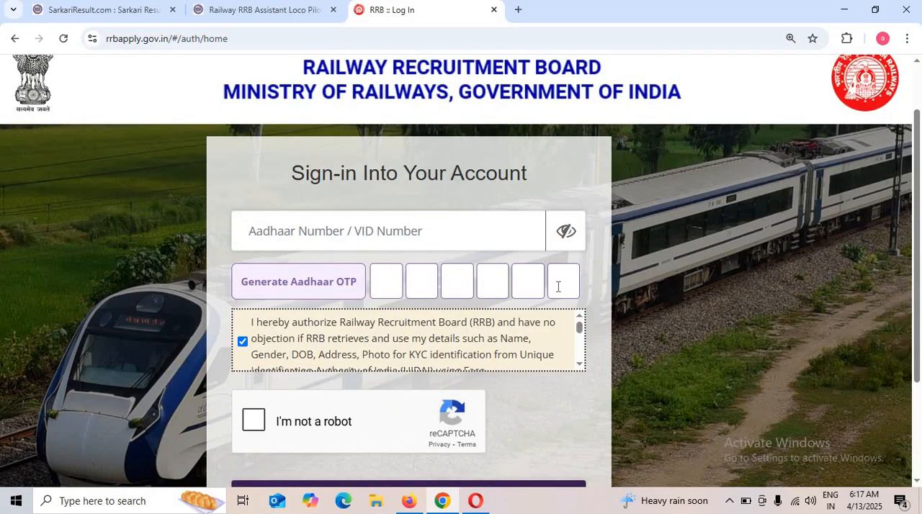
scroll(278, 414, "down", 2)
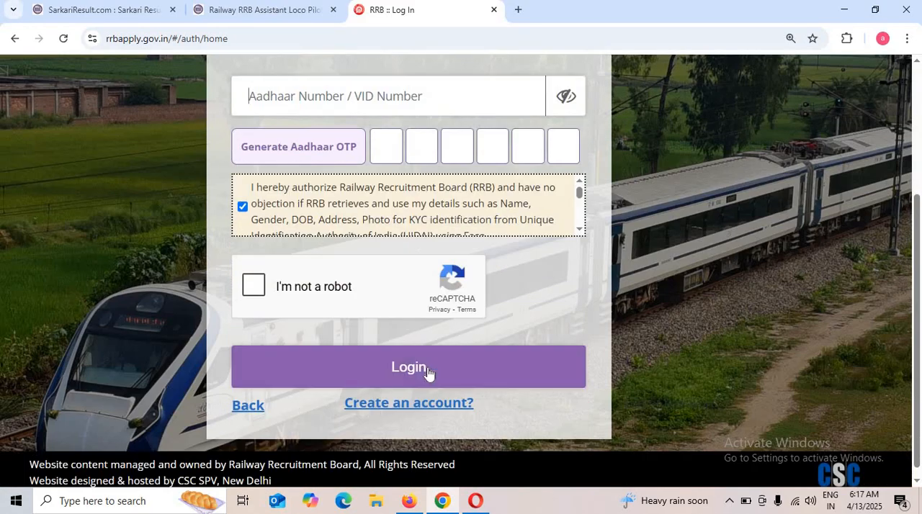
left_click(427, 373)
Read the general instructions on the candidate dashboard and proceed to the online application.
scroll(292, 441, "down", 3)
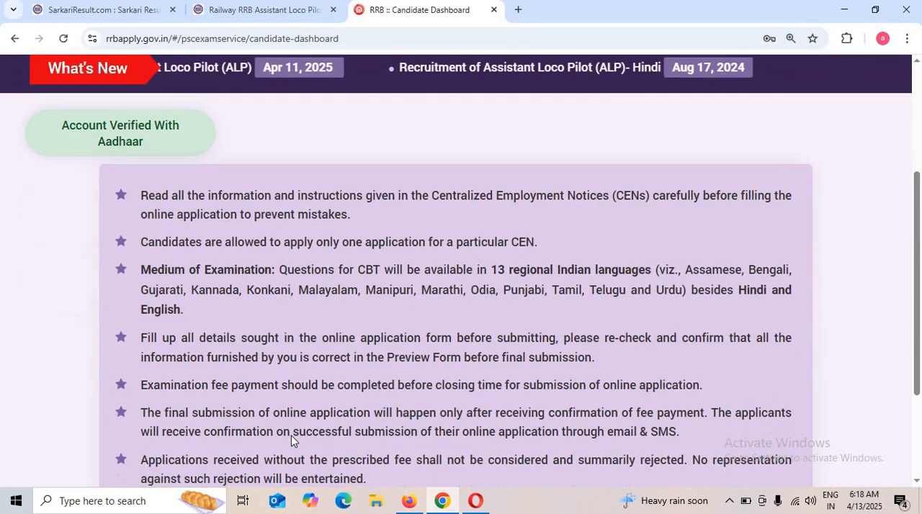
scroll(292, 440, "down", 3)
scroll(263, 189, "up", 1)
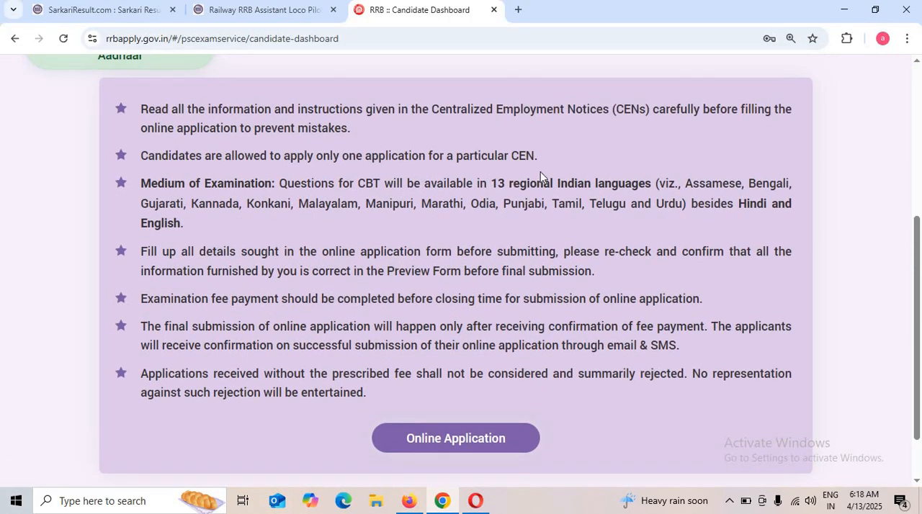
scroll(539, 170, "up", 3)
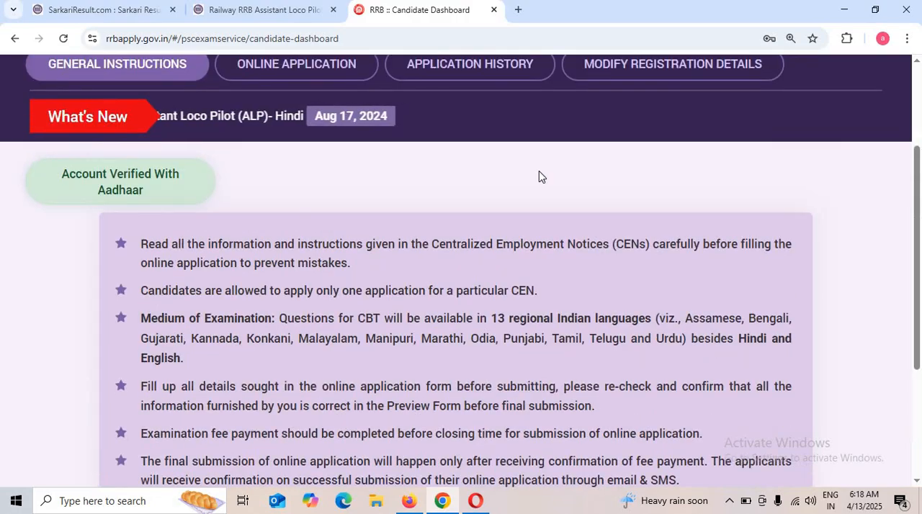
scroll(288, 216, "down", 2)
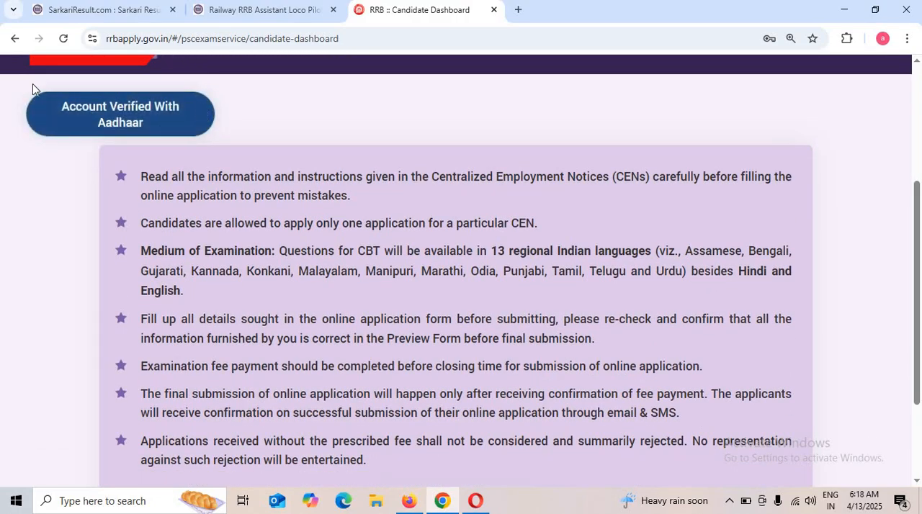
scroll(421, 364, "down", 2)
left_click(454, 374)
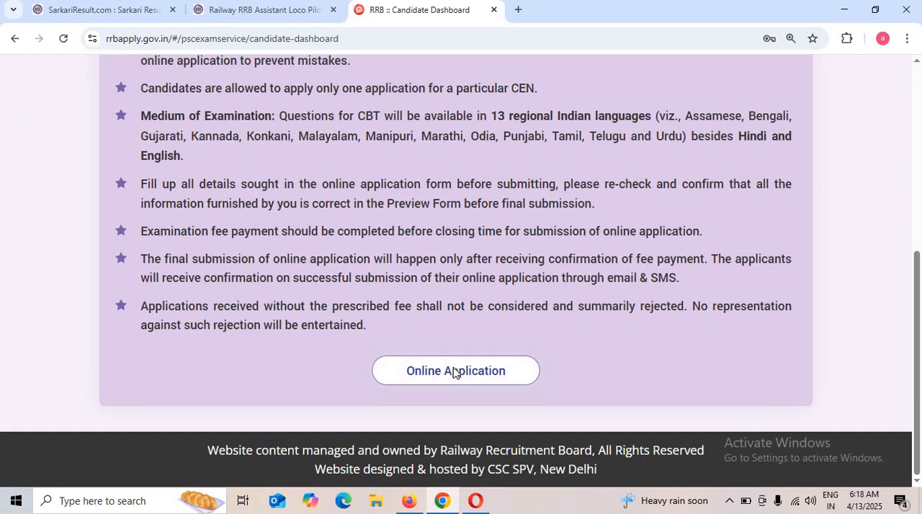
Choose Siliguri as the recruitment board for the CEN No. 01/2025 Assistant Loco Pilot application.
scroll(448, 366, "down", 2)
scroll(291, 294, "down", 1)
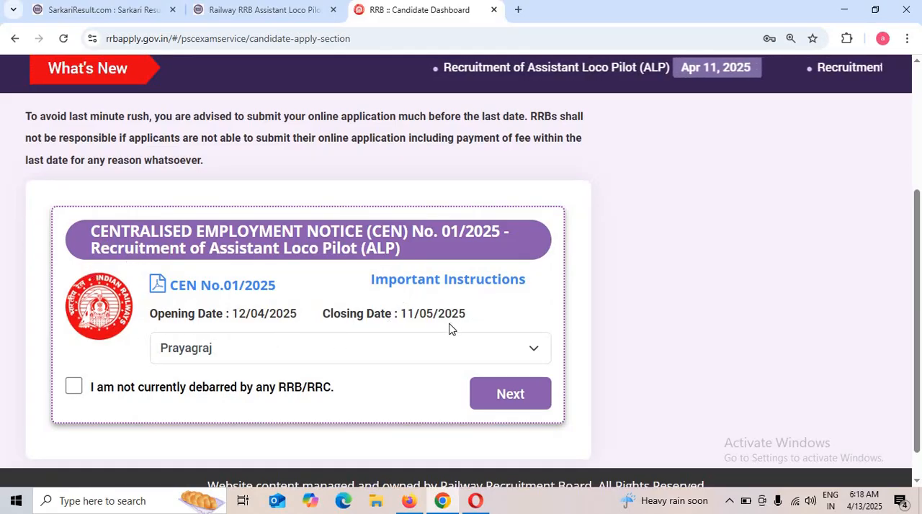
left_click(223, 350)
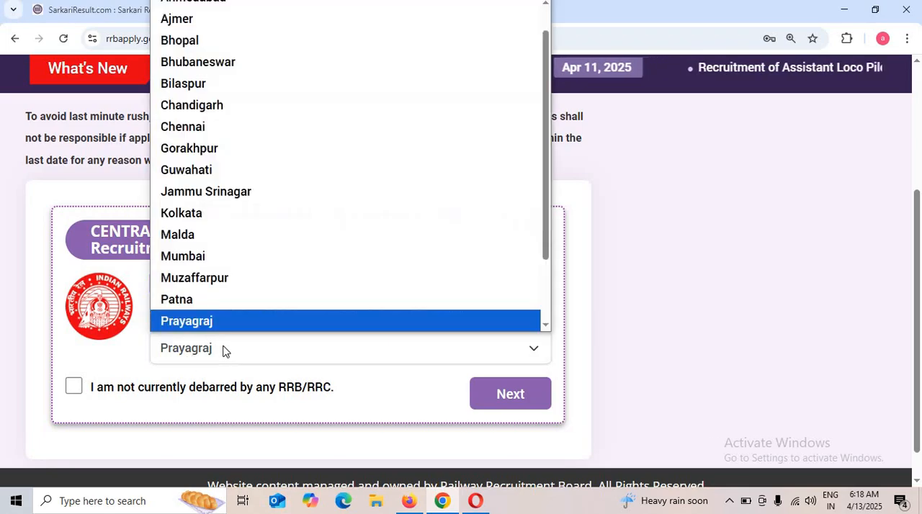
left_click(223, 350)
left_click(223, 350)
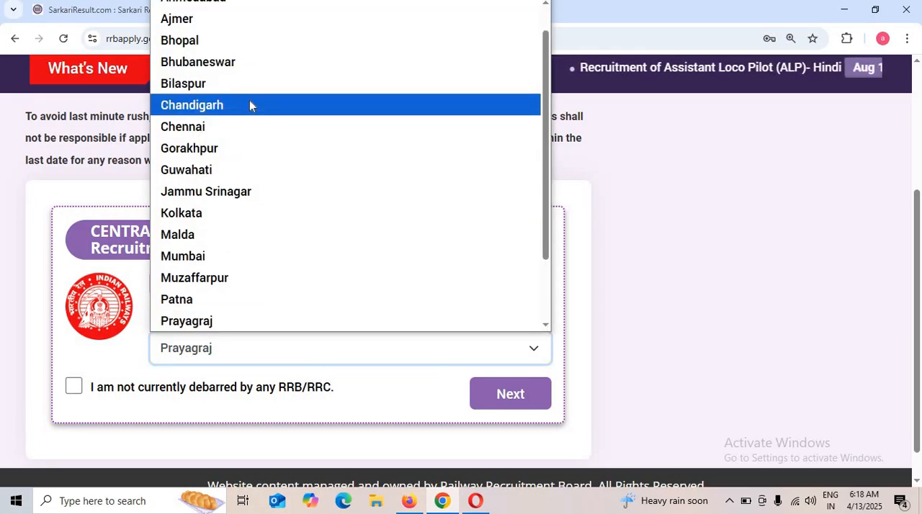
scroll(249, 104, "down", 2)
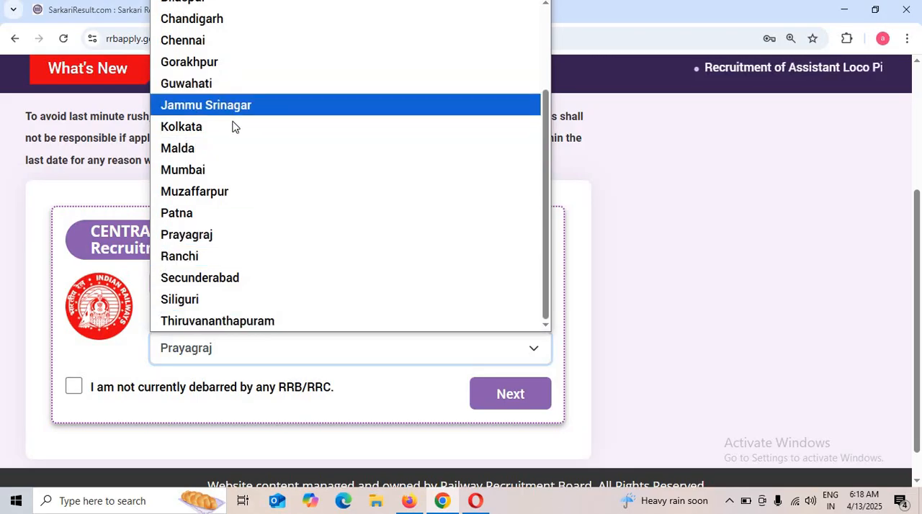
left_click(232, 298)
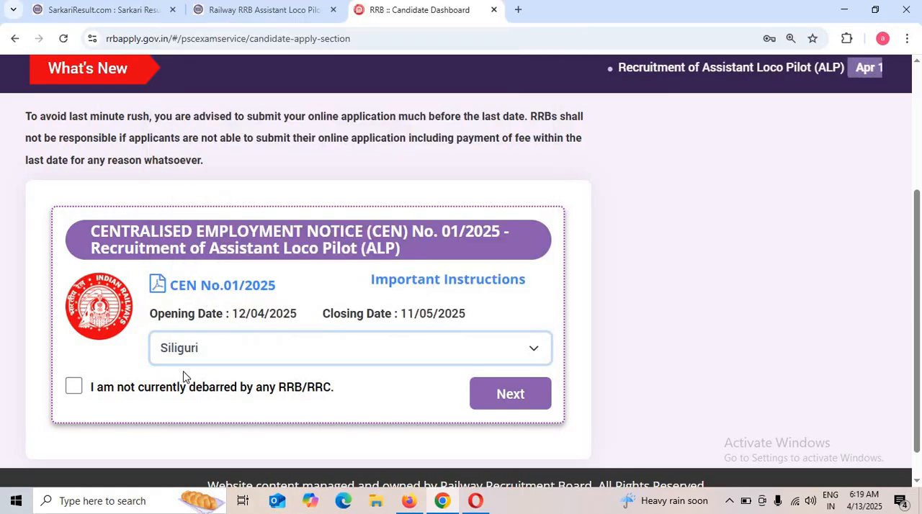
Declare not being debarred by any RRB/RRC, continue to the personal details, and dismiss the notice about previously saved data.
left_click(74, 387)
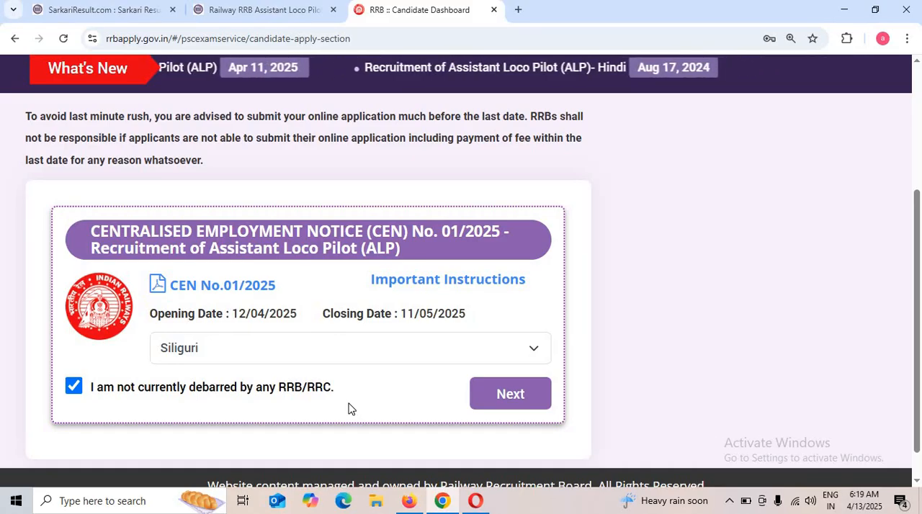
left_click(534, 397)
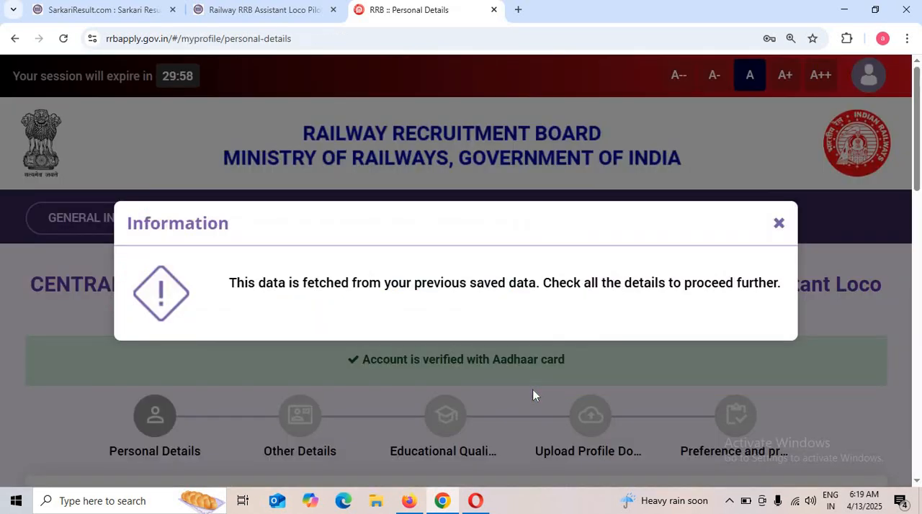
left_click_drag(236, 282, 517, 282)
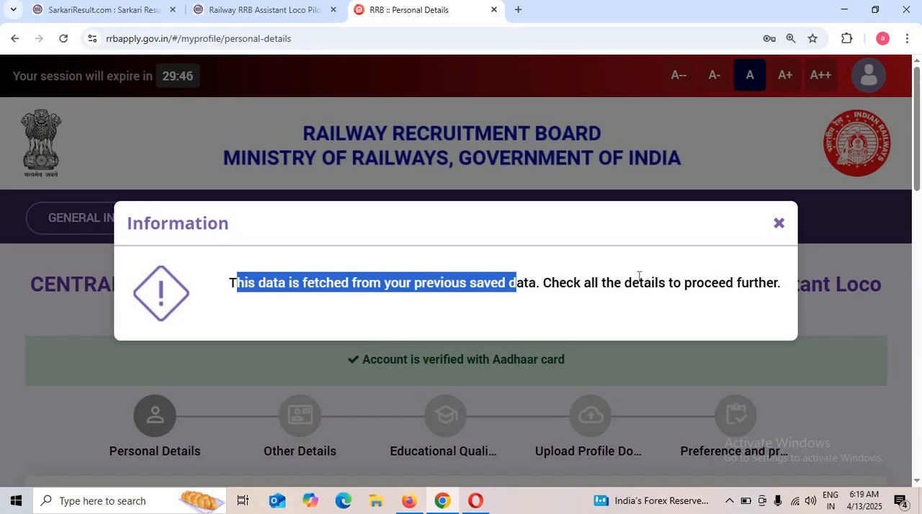
left_click(778, 226)
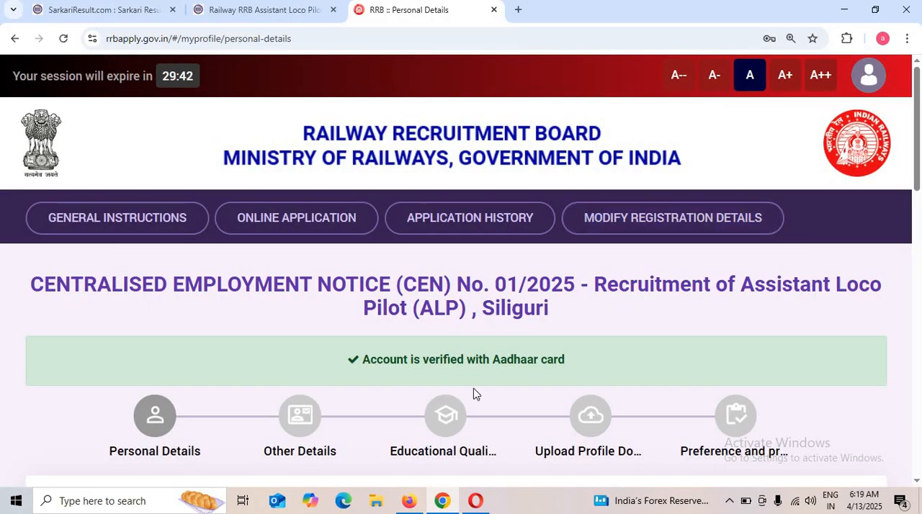
Set the marital status to Married, the religion to Hindu and the mother tongue to Hindi in the personal details.
left_click_drag(363, 359, 564, 353)
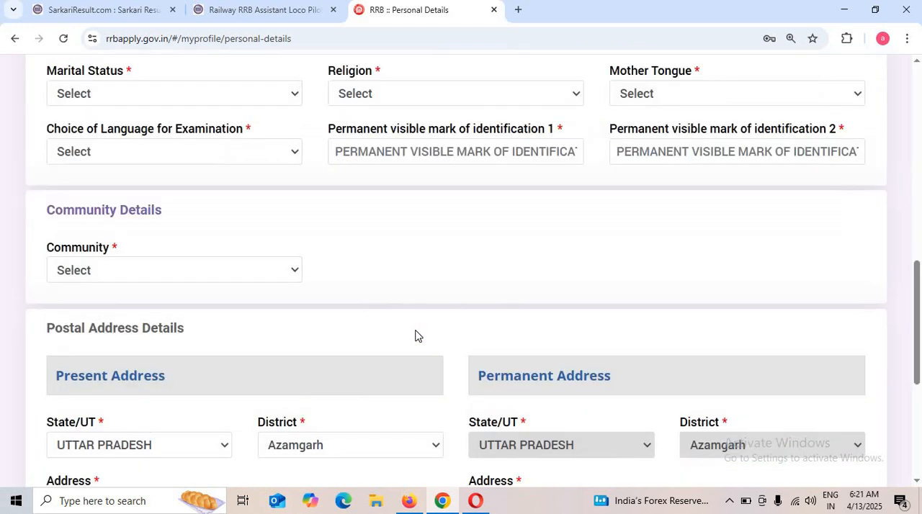
left_click(151, 92)
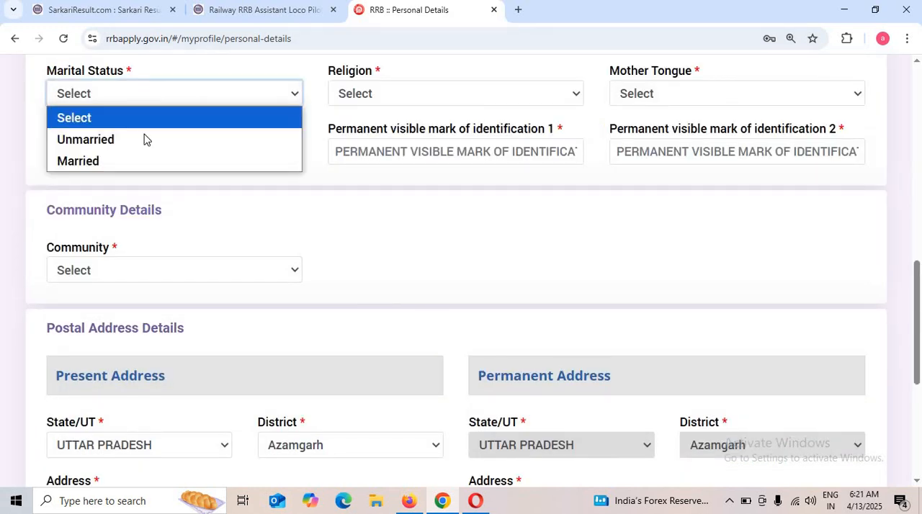
left_click(109, 160)
left_click(389, 93)
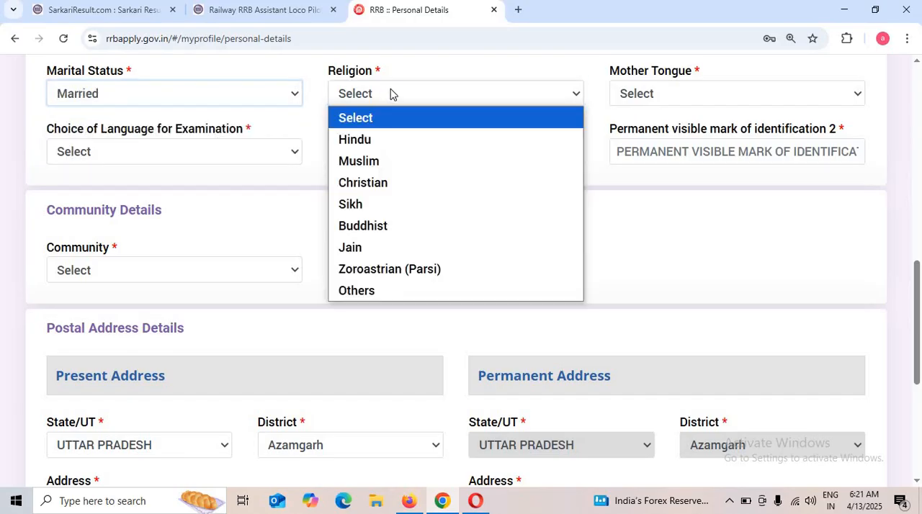
left_click(372, 140)
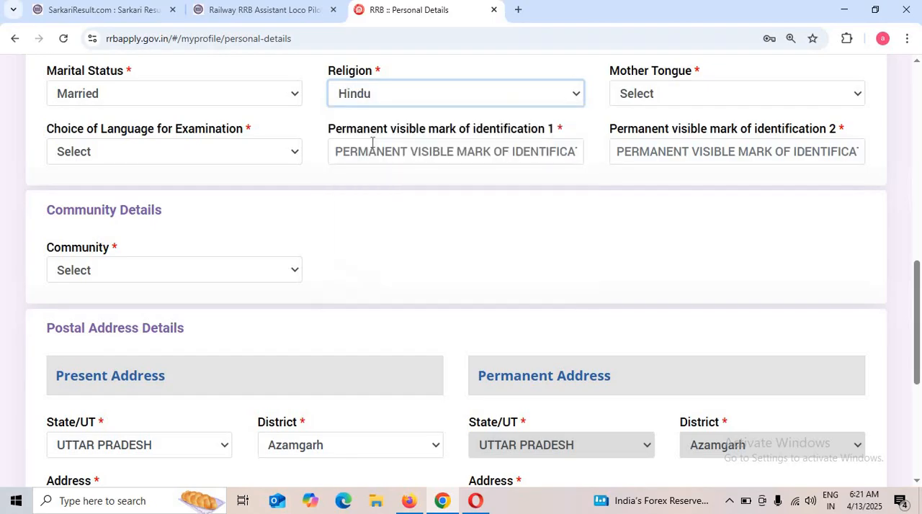
left_click(654, 98)
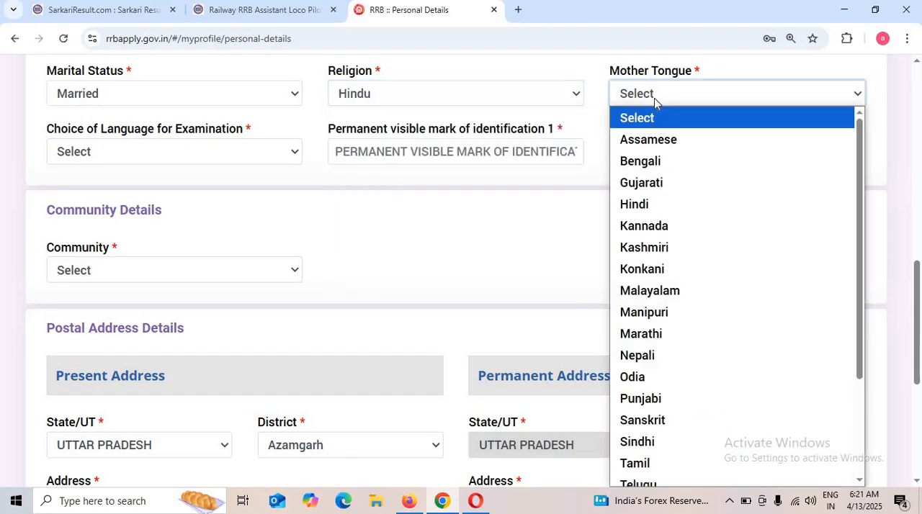
left_click(657, 213)
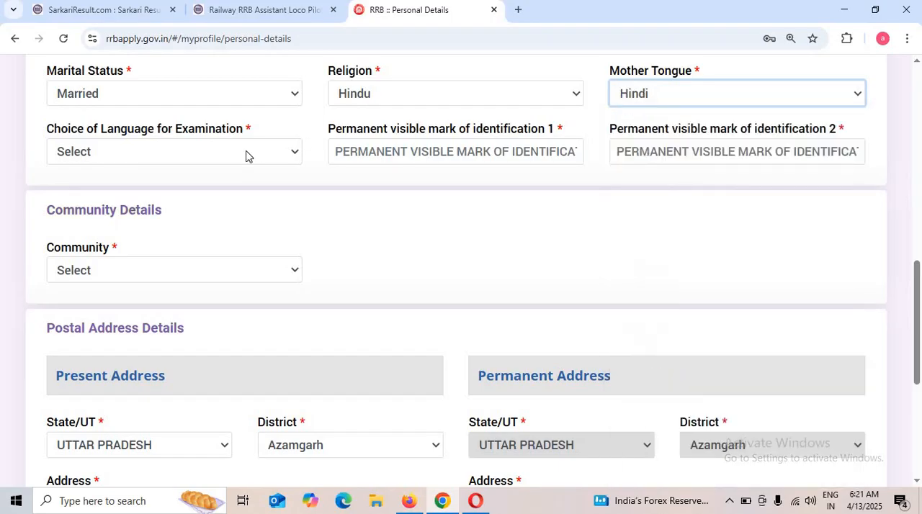
Choose Hindi as the examination language and enter NOT for both permanent visible marks of identification.
left_click(167, 157)
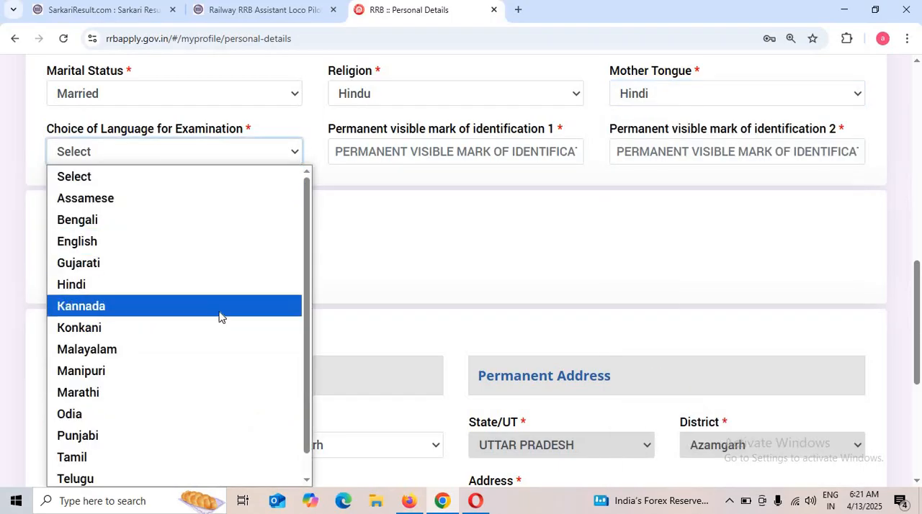
left_click(123, 295)
left_click(413, 160)
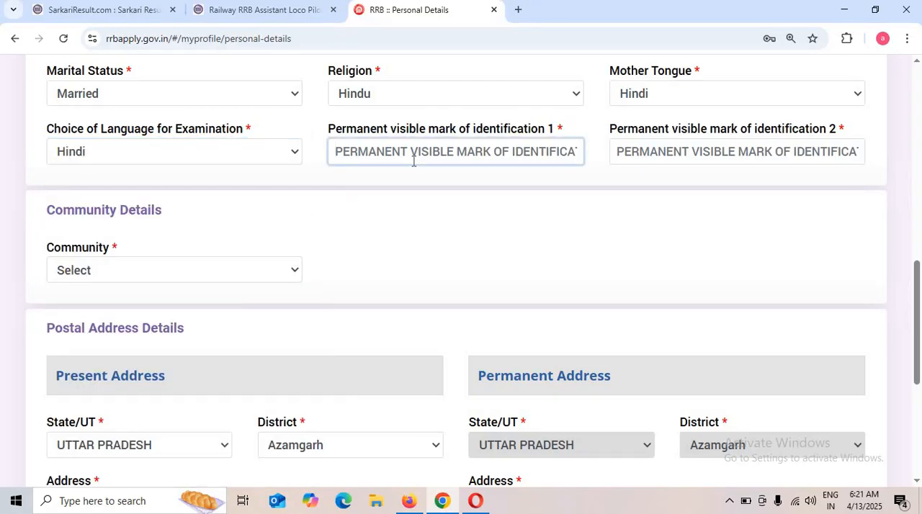
type("NO")
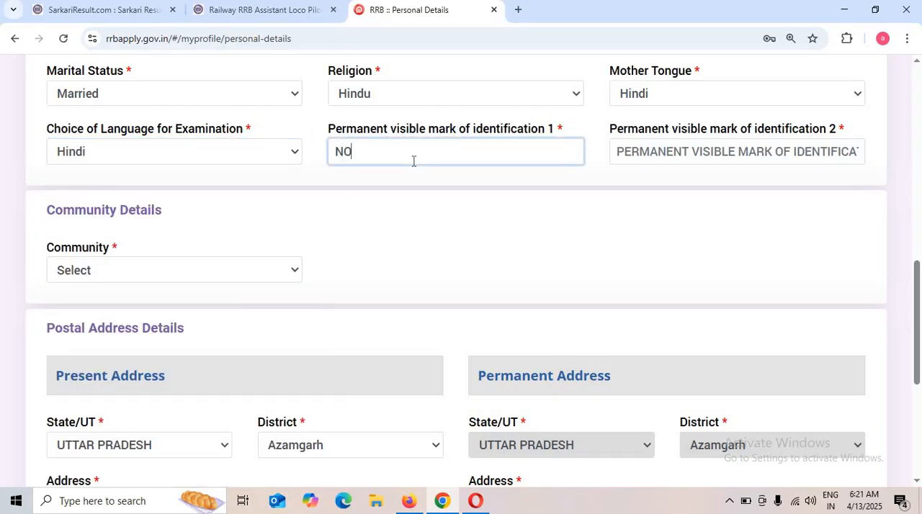
type("T")
left_click(653, 148)
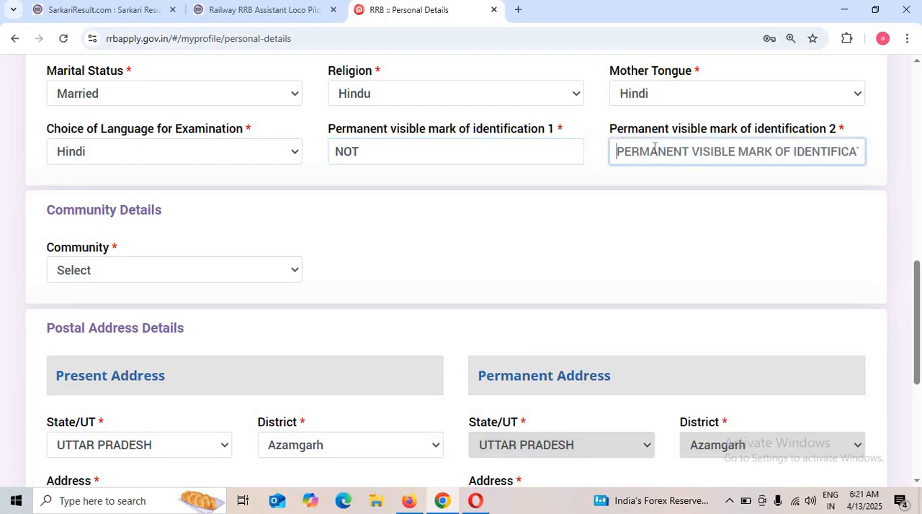
type("NOT")
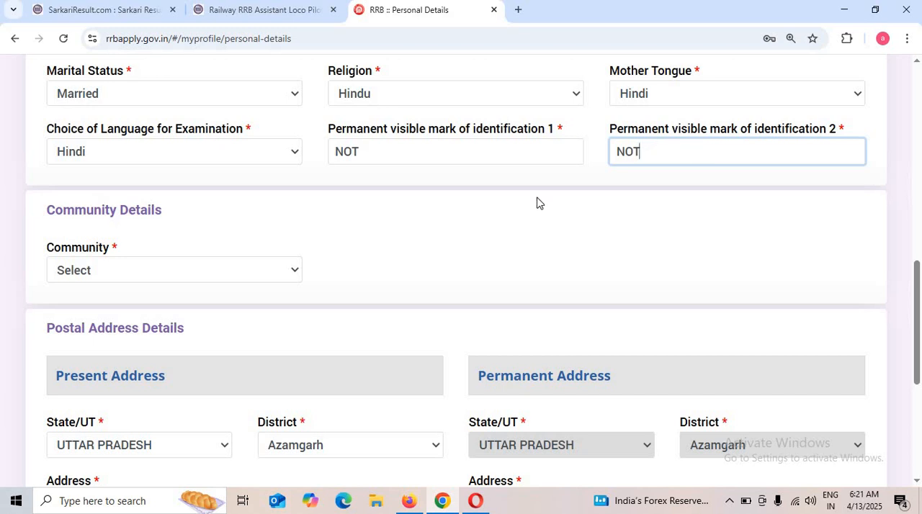
Set the community to OBC (Other Backward Classes) and agree to the information about communities eligible for reservation.
left_click(157, 273)
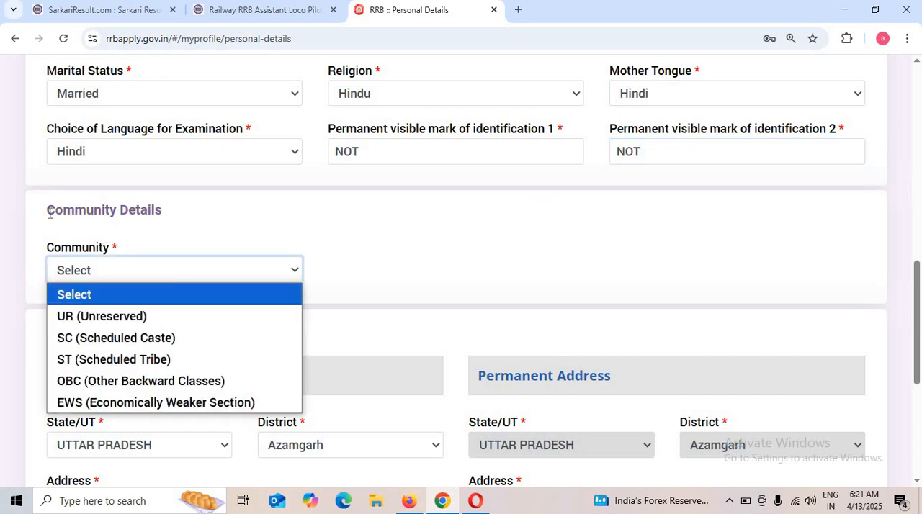
left_click_drag(47, 210, 166, 216)
left_click(143, 274)
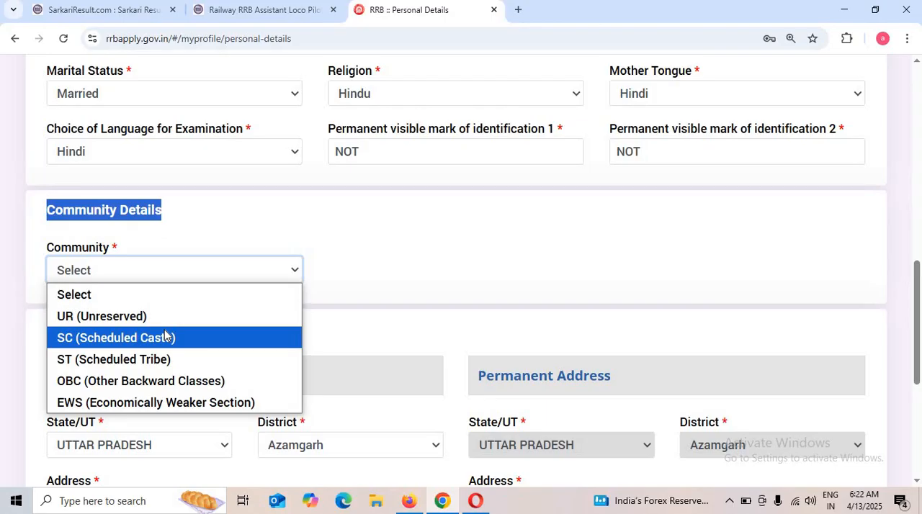
left_click(153, 381)
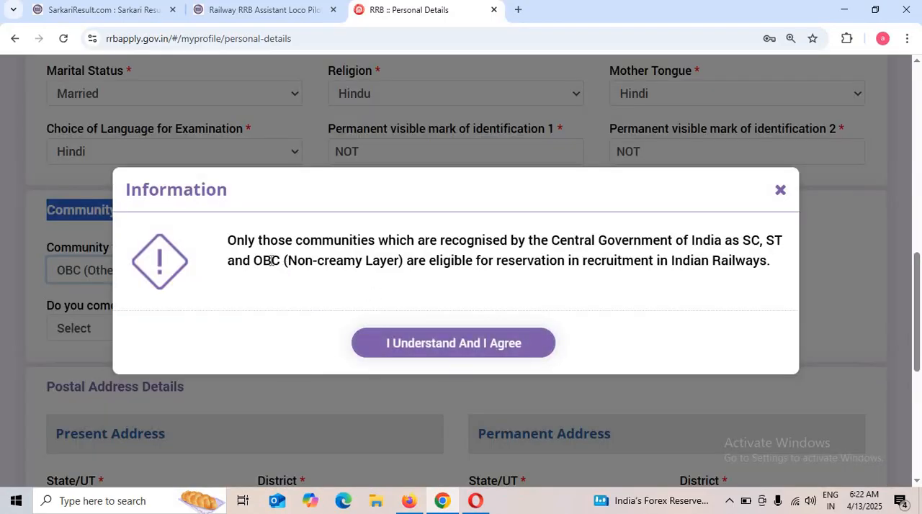
left_click_drag(271, 261, 497, 257)
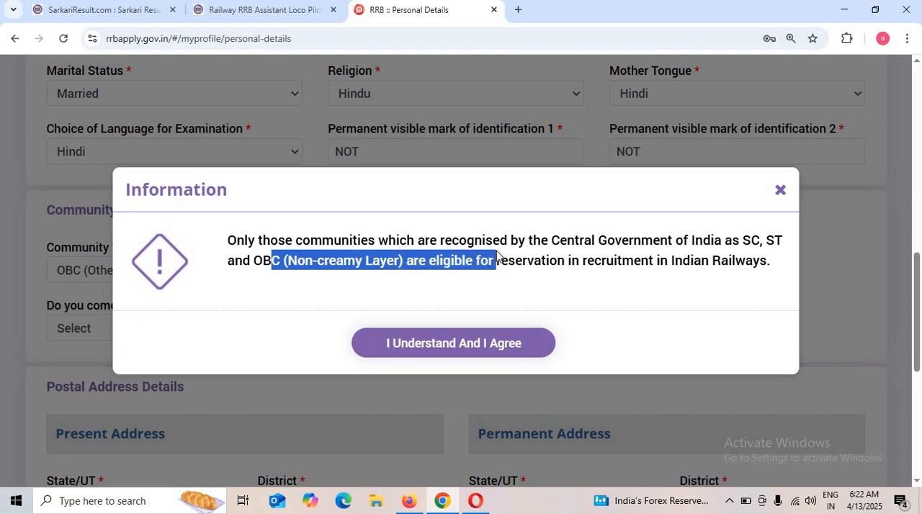
left_click(407, 281)
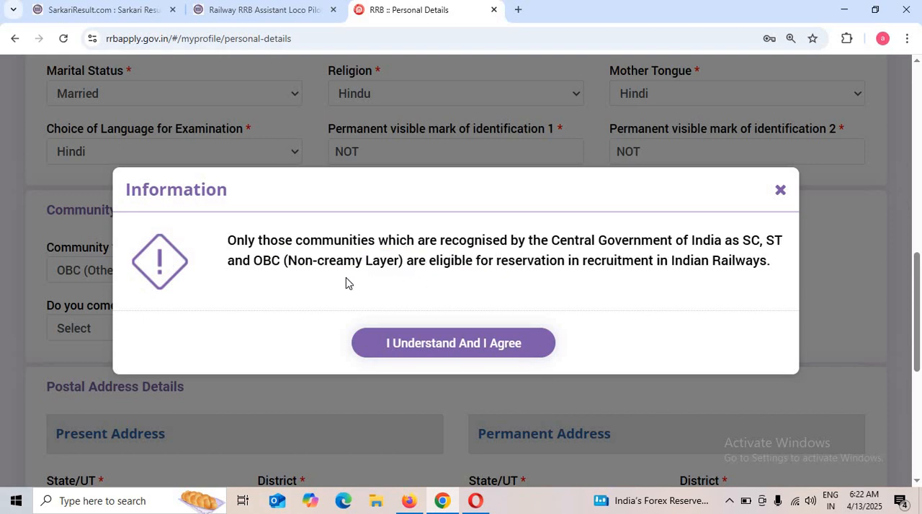
left_click_drag(299, 271, 457, 285)
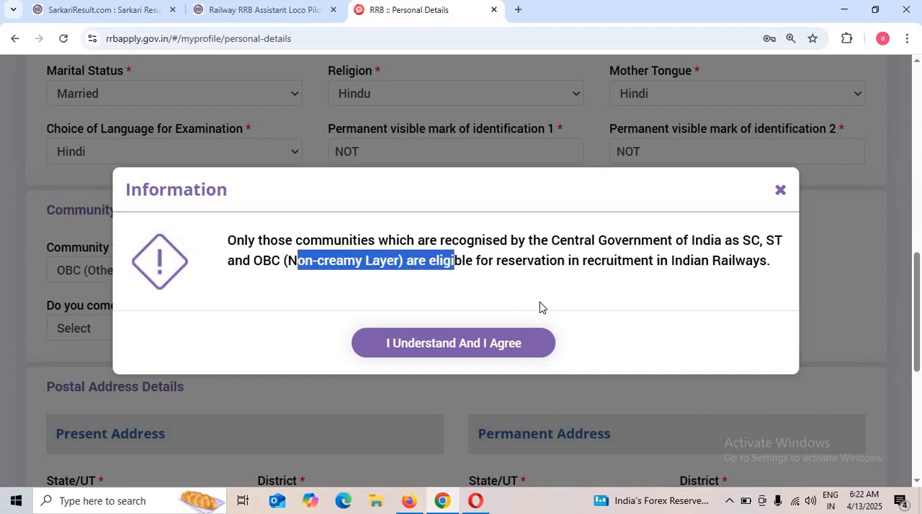
left_click(488, 343)
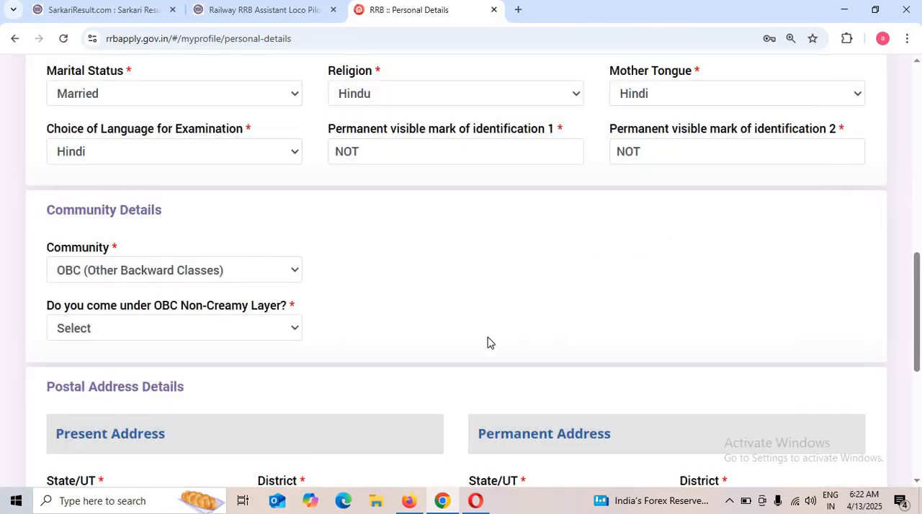
Answer Yes to the OBC Non-Creamy Layer question and go through the caste name and community certificate number fields.
left_click(123, 334)
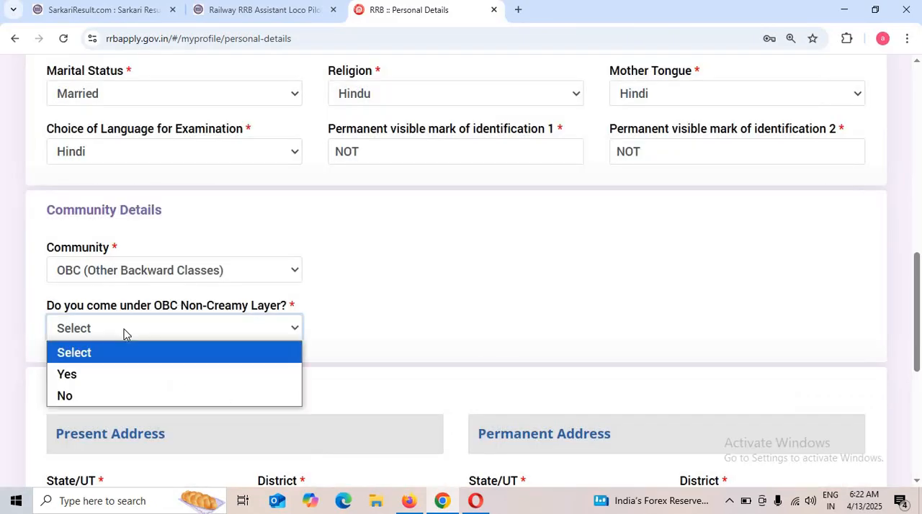
left_click(106, 374)
left_click(433, 353)
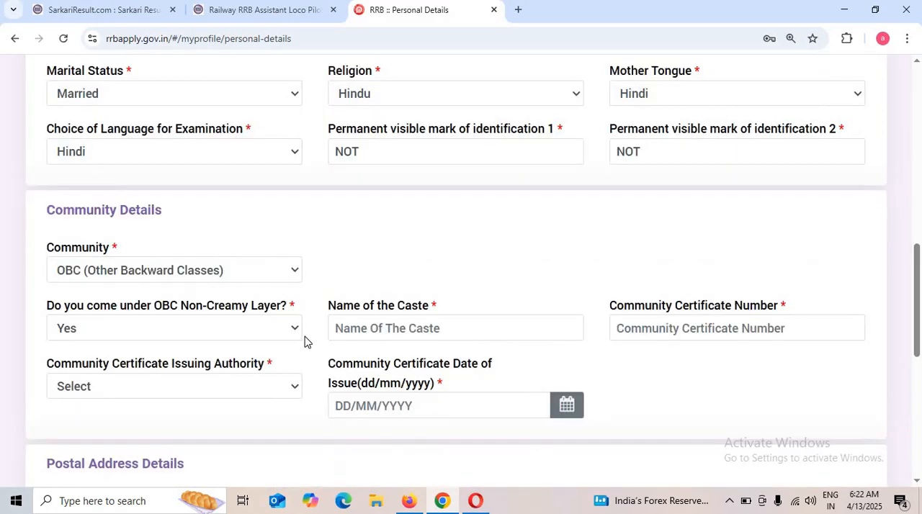
left_click(386, 330)
left_click_drag(338, 312, 449, 317)
left_click(491, 320)
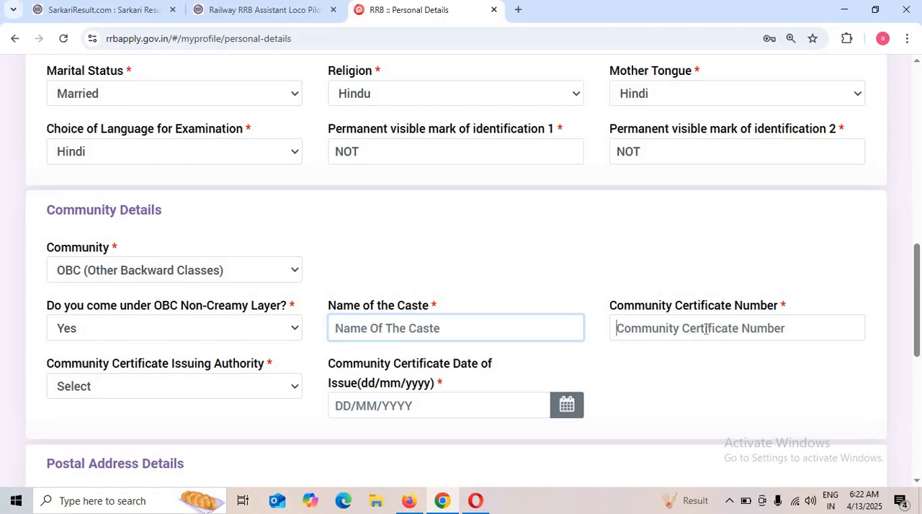
left_click(710, 328)
Set the community certificate's issuing authority to Tehsildar and its issuing state to UTTAR PRADESH.
left_click(145, 389)
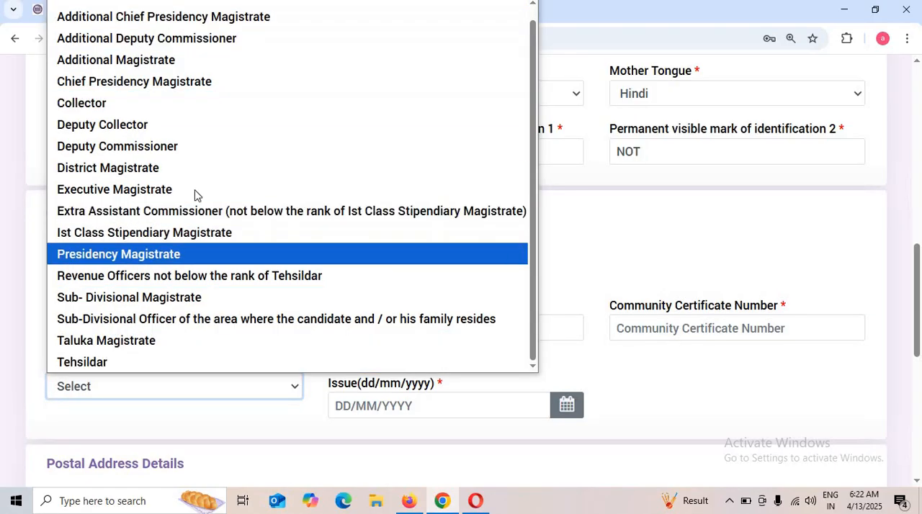
left_click(132, 363)
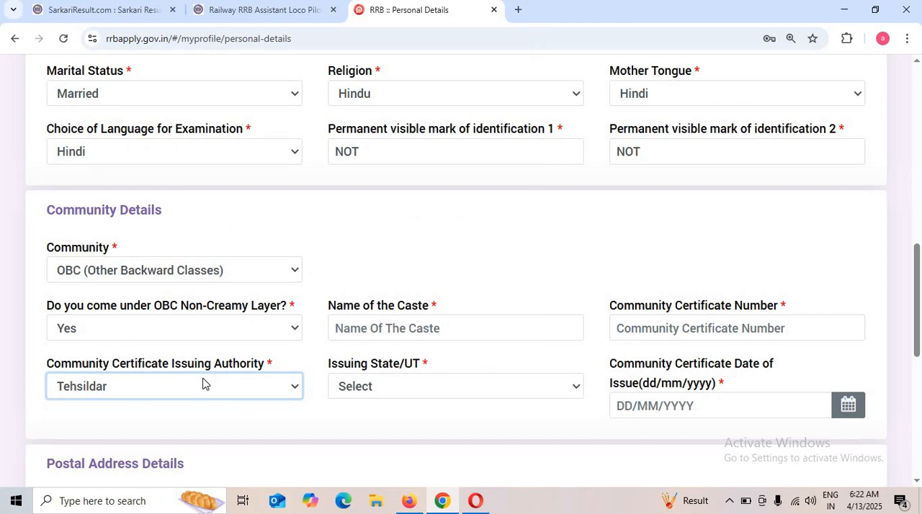
left_click(423, 393)
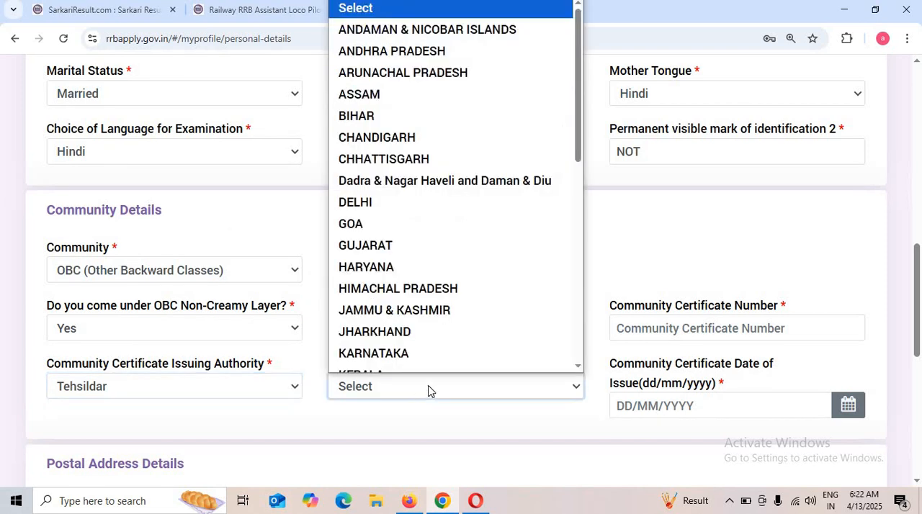
scroll(454, 303, "down", 7)
scroll(437, 327, "up", 2)
left_click(439, 329)
scroll(438, 335, "down", 2)
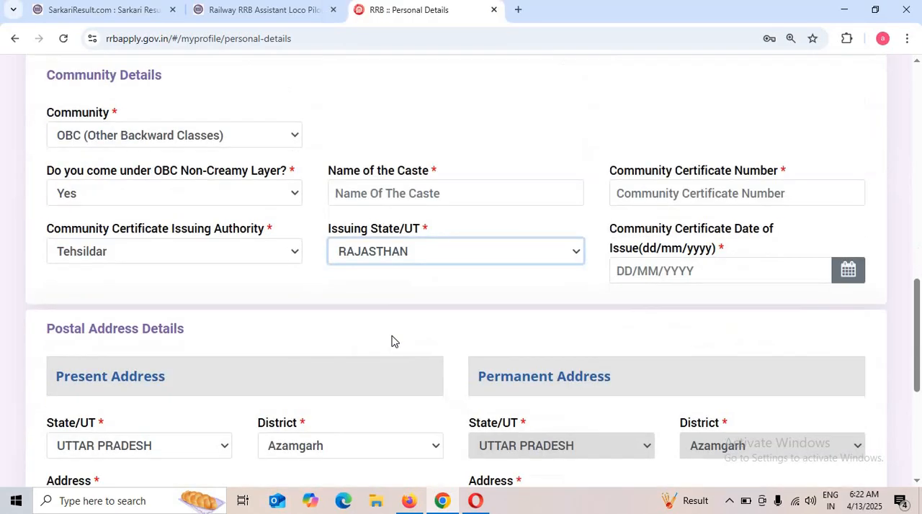
left_click(387, 250)
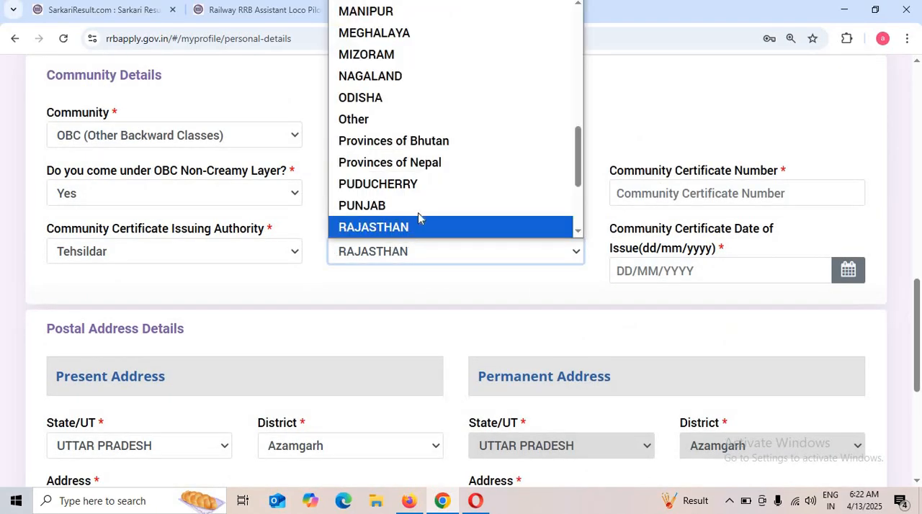
scroll(419, 214, "down", 3)
left_click(426, 187)
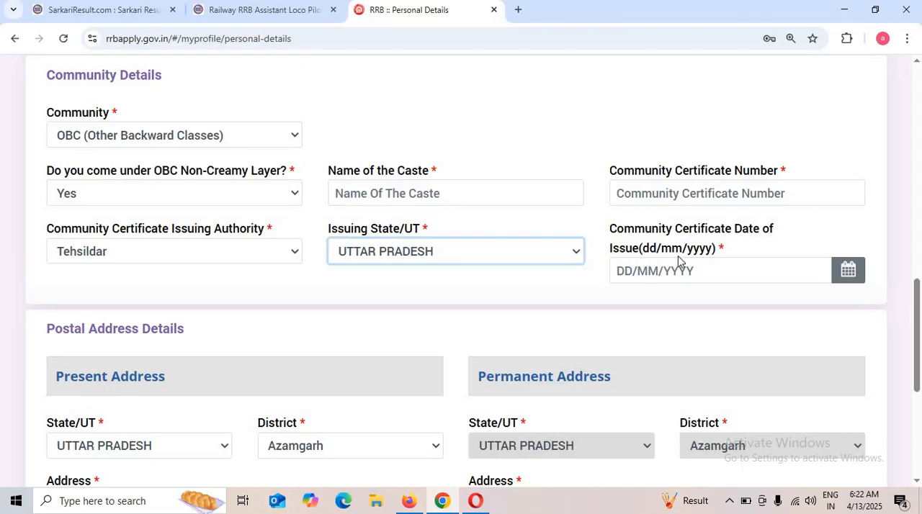
Check the certificate's date of issue field and the postal address details, keeping the permanent address same as the present address.
scroll(692, 216, "down", 1)
left_click(717, 201)
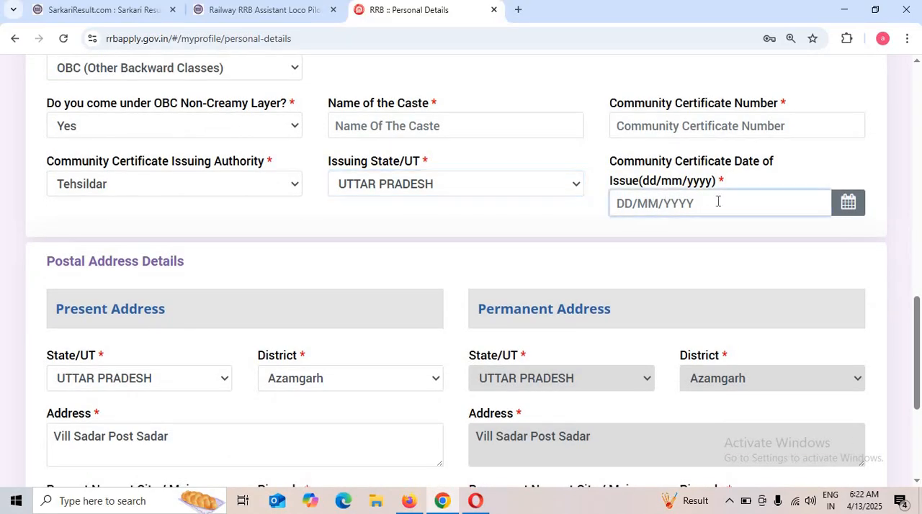
left_click(806, 203)
scroll(685, 267, "down", 4)
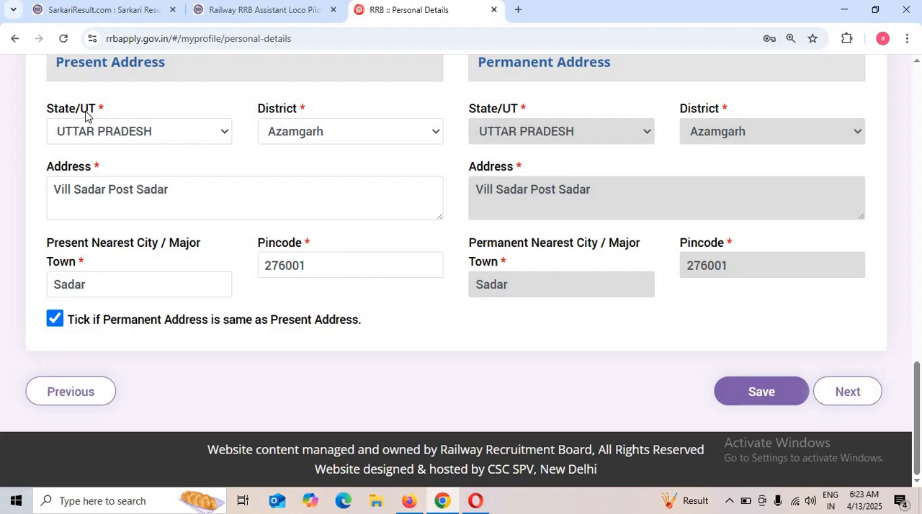
left_click_drag(53, 72, 177, 76)
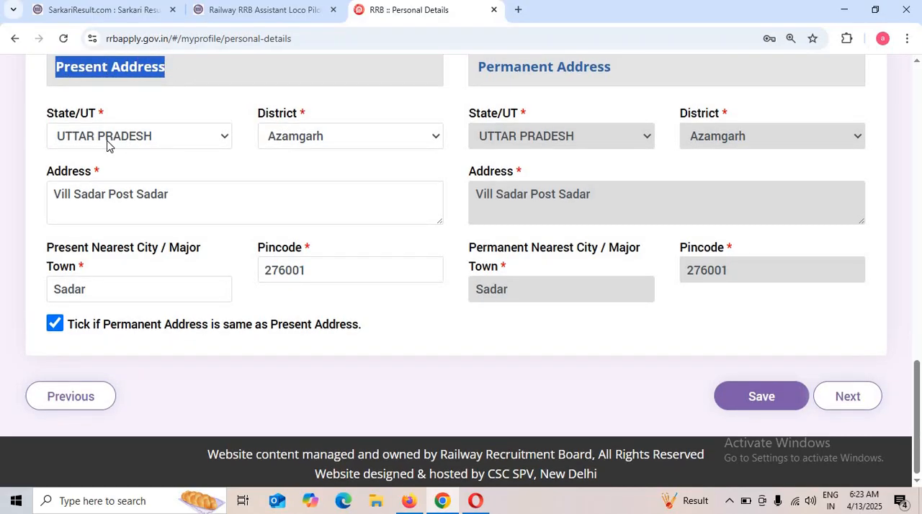
left_click_drag(53, 193, 198, 189)
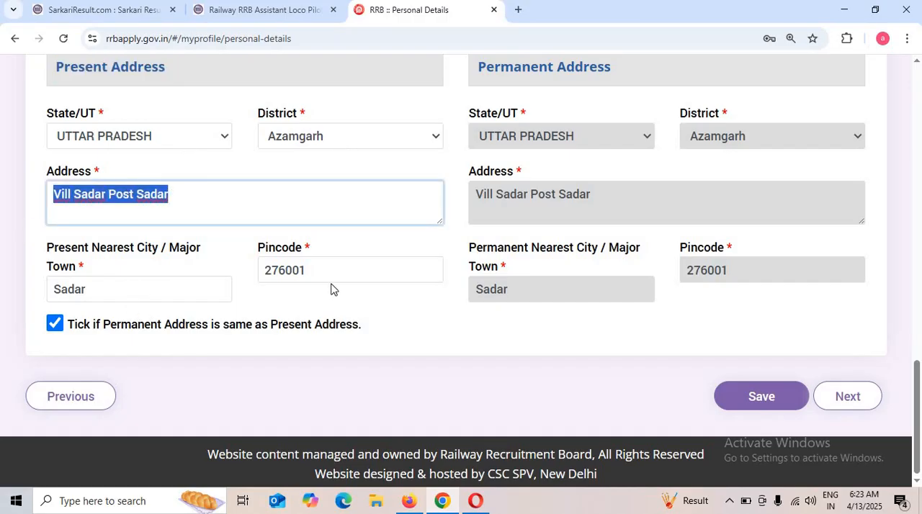
left_click(55, 325)
left_click(55, 325)
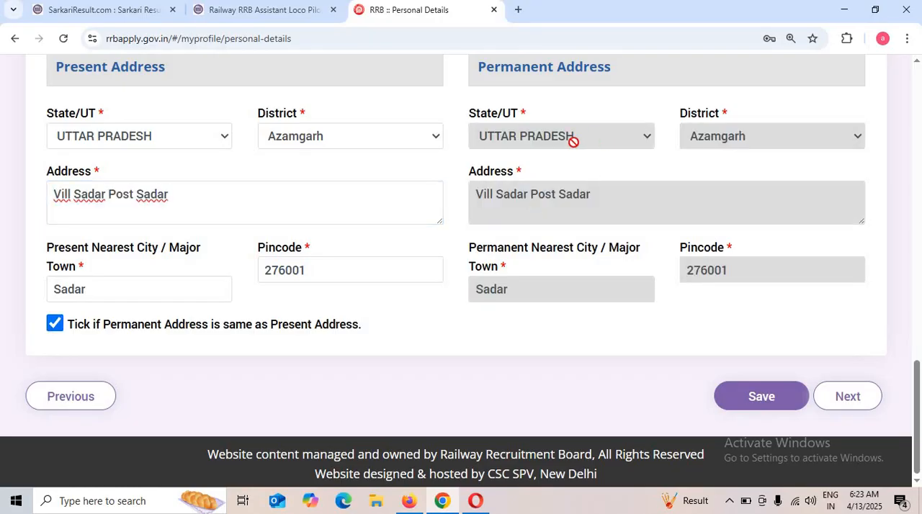
Save the personal details and keep the Ex-Serviceman answer as No in the other details.
left_click(799, 402)
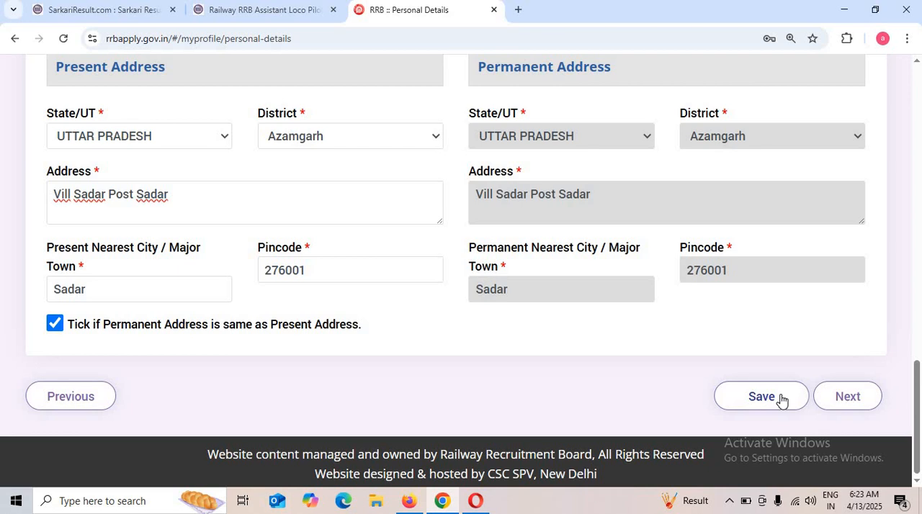
scroll(397, 385, "down", 3)
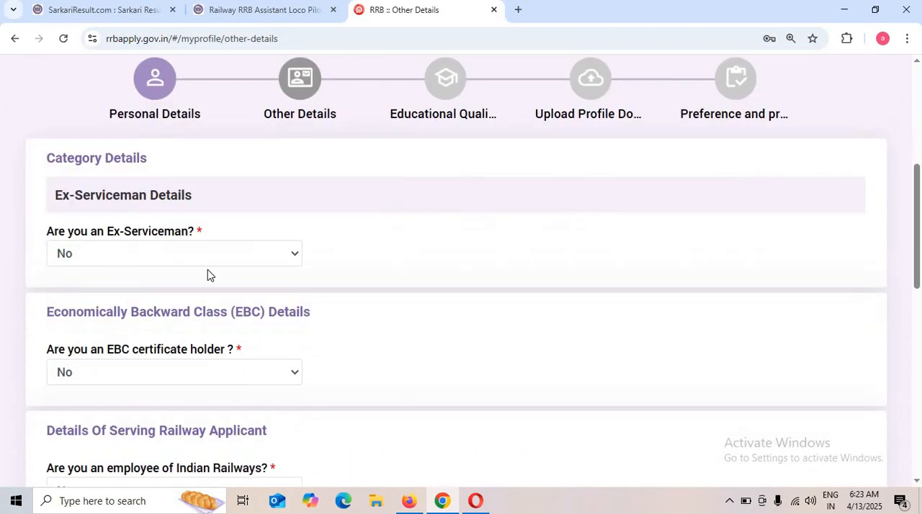
left_click(221, 254)
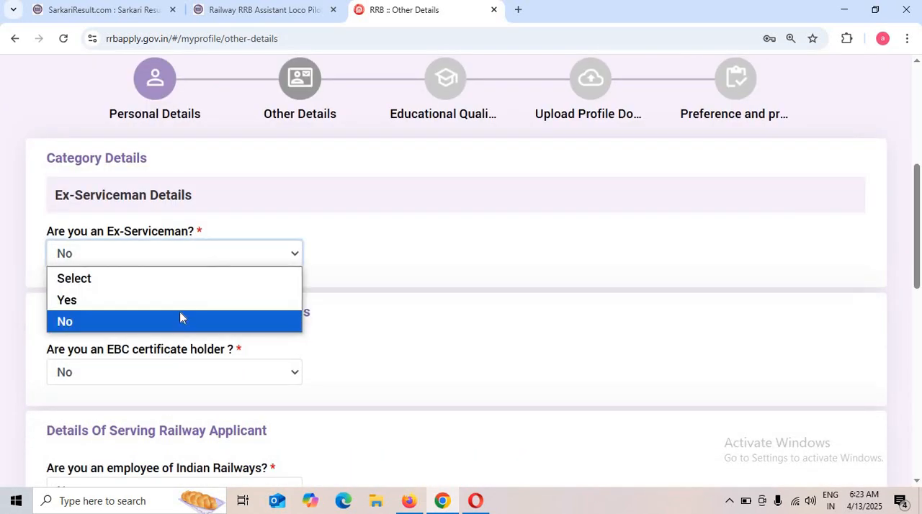
left_click(415, 359)
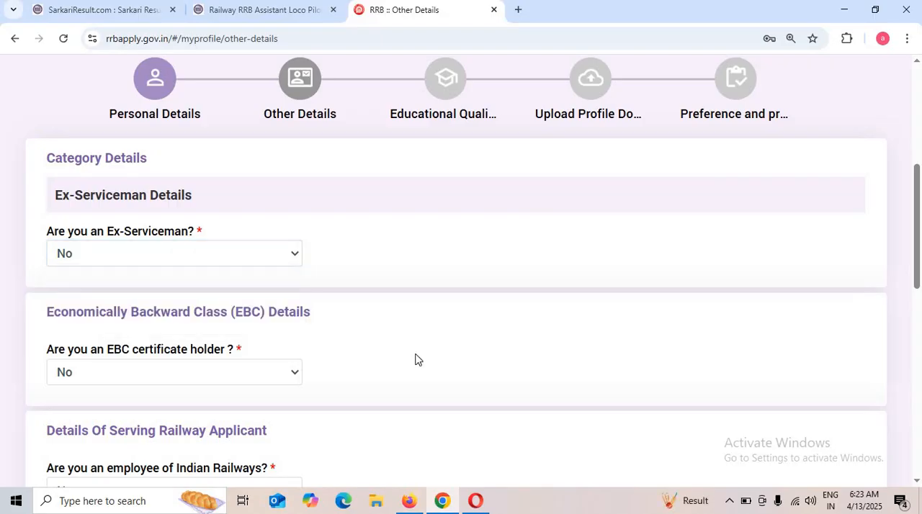
Answer No to both the EBC certificate holder question and the Indian Railways employee question.
left_click(87, 375)
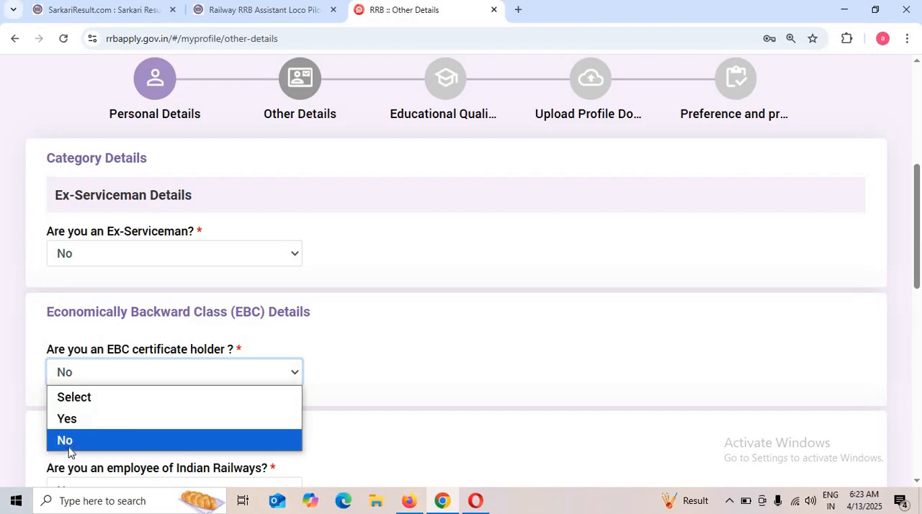
left_click(75, 440)
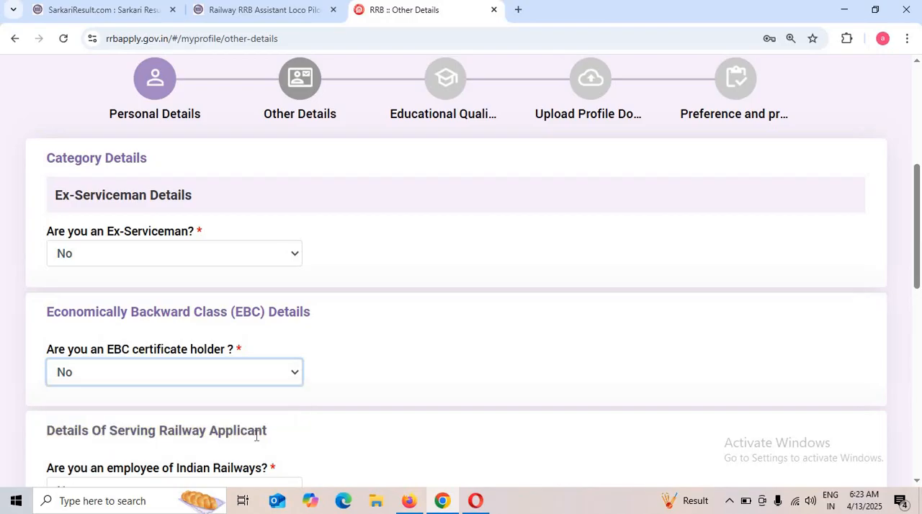
scroll(255, 440, "down", 2)
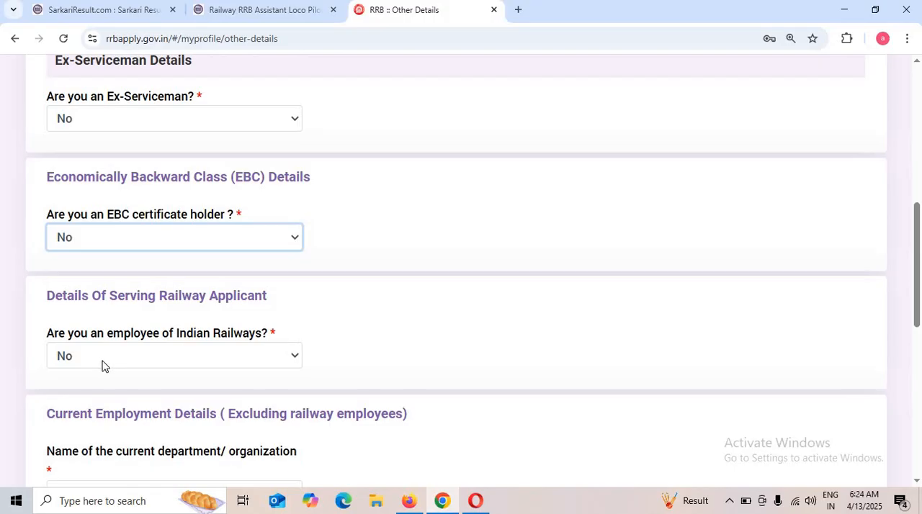
left_click(262, 364)
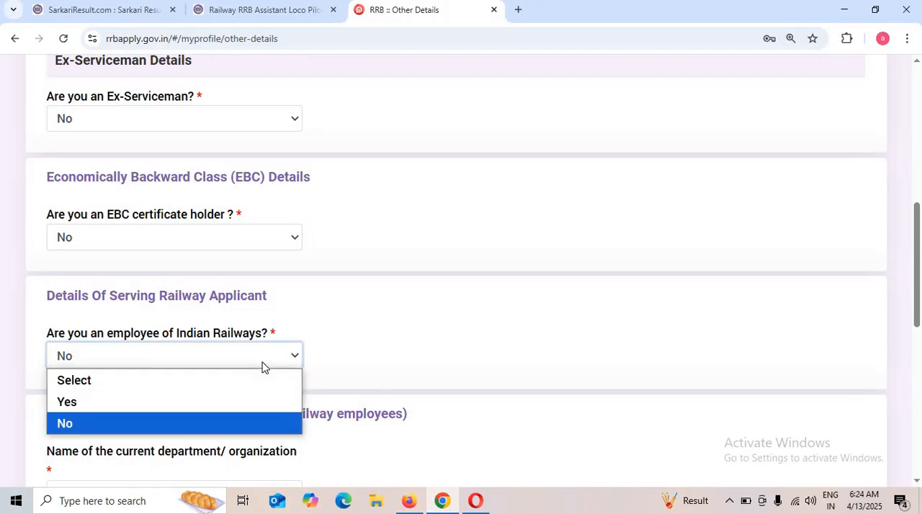
left_click(121, 426)
Set the current department/organization to Not Applicable and keep the Course Completed Act Apprentice answer as No.
scroll(252, 416, "down", 2)
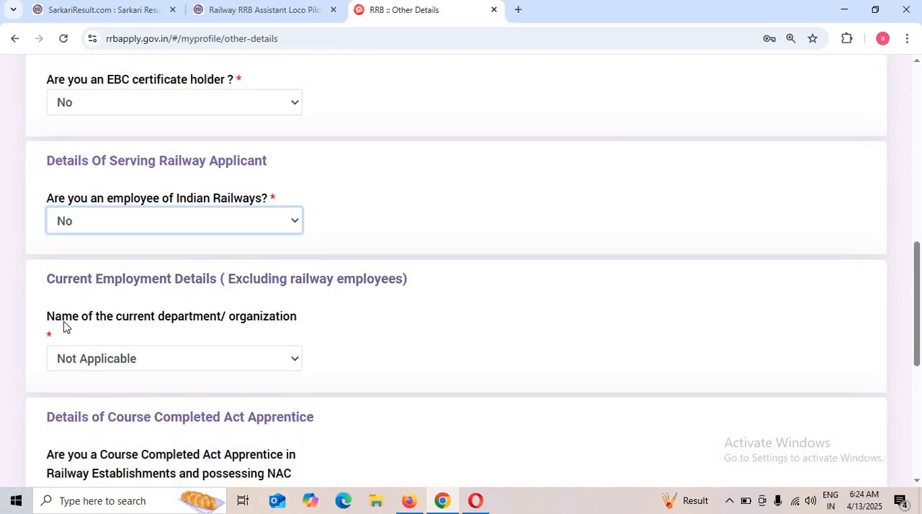
left_click_drag(41, 323, 301, 324)
left_click(242, 349)
left_click(214, 362)
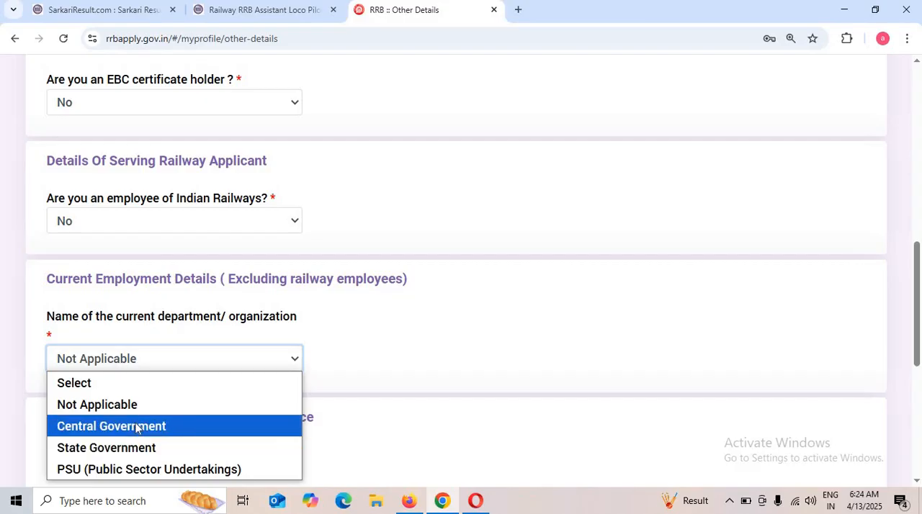
left_click(83, 405)
scroll(329, 432, "down", 2)
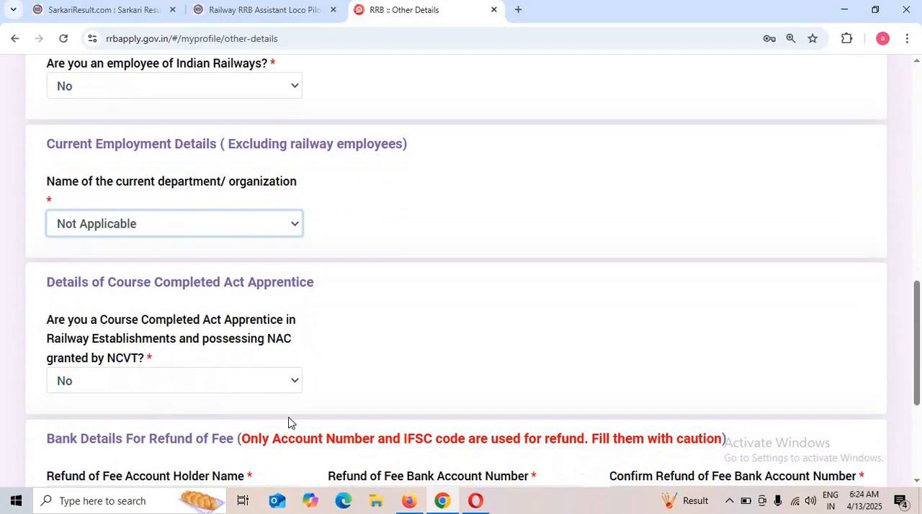
left_click(131, 375)
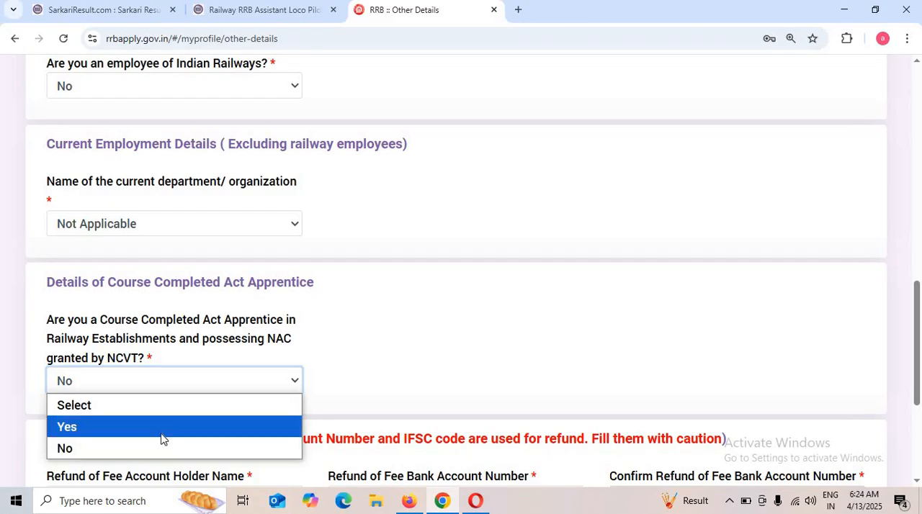
left_click(564, 381)
Go through the refund bank detail fields: account holder name, account number and its confirmation, and IFSC code.
scroll(566, 382, "down", 1)
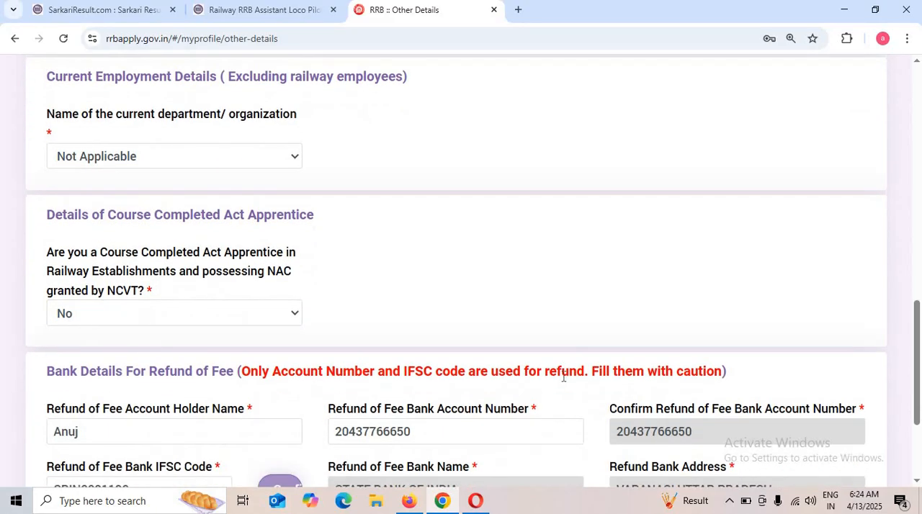
scroll(565, 382, "up", 1)
scroll(564, 381, "down", 4)
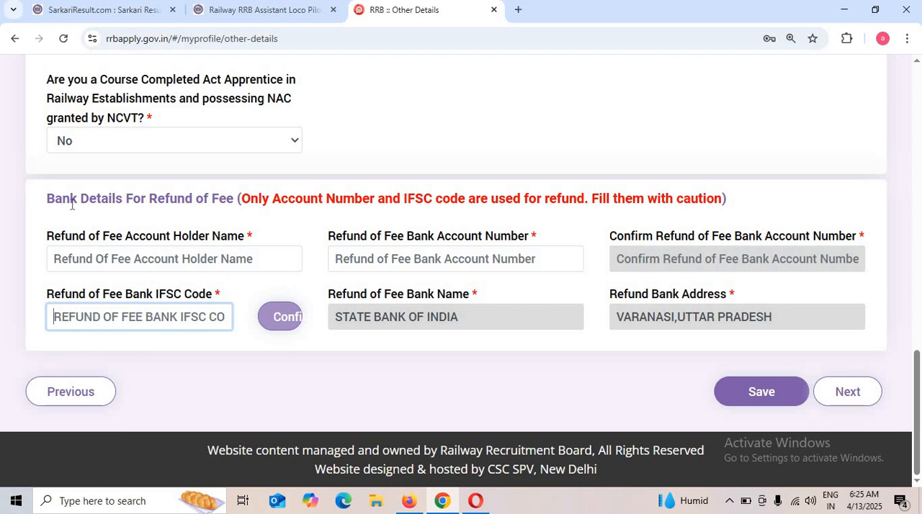
left_click_drag(71, 200, 62, 200)
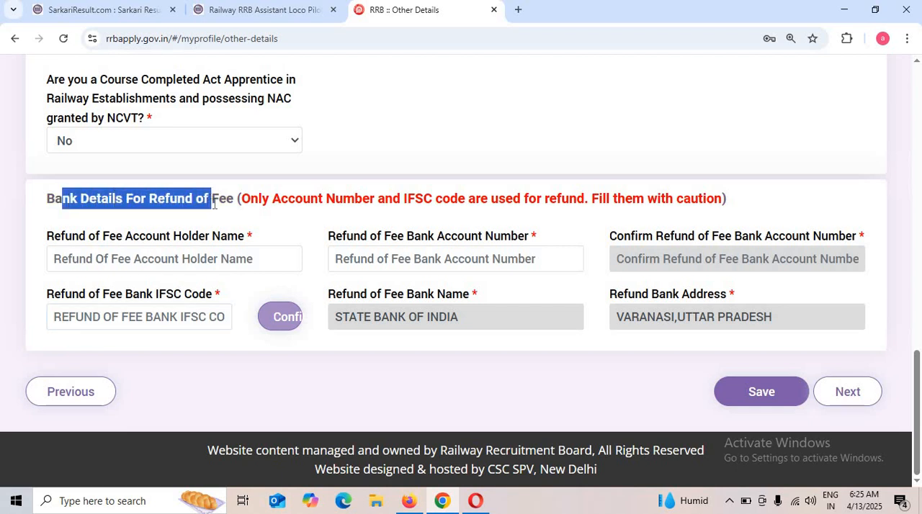
left_click_drag(213, 205, 225, 204)
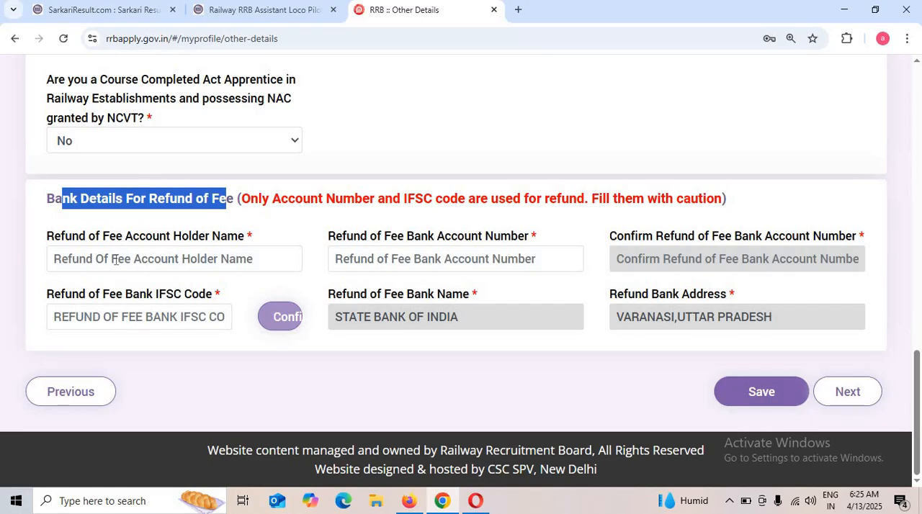
left_click(247, 259)
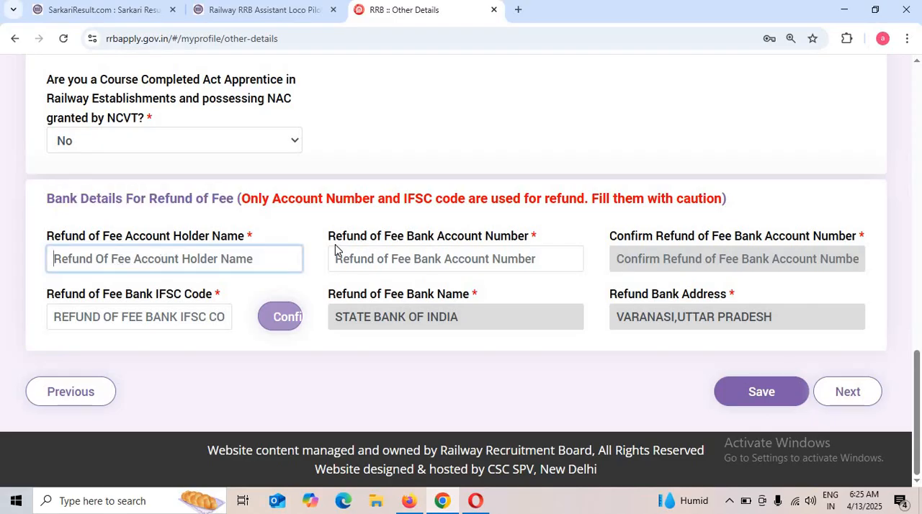
left_click_drag(334, 250, 520, 254)
left_click(732, 269)
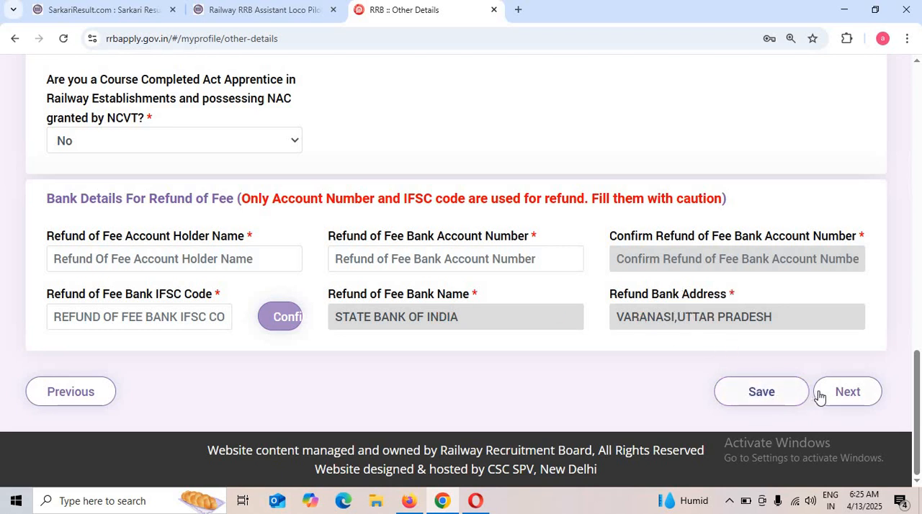
Save the other details and proceed to the educational qualifications.
left_click(781, 398)
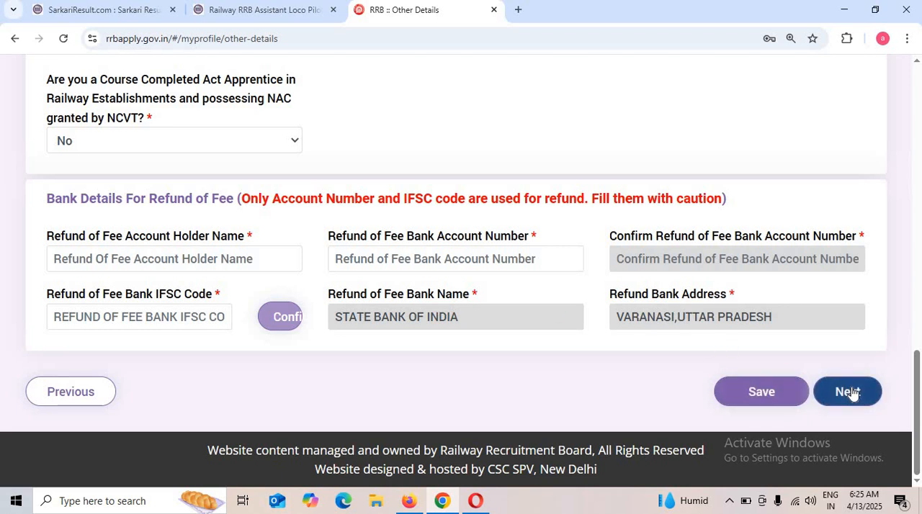
left_click(851, 393)
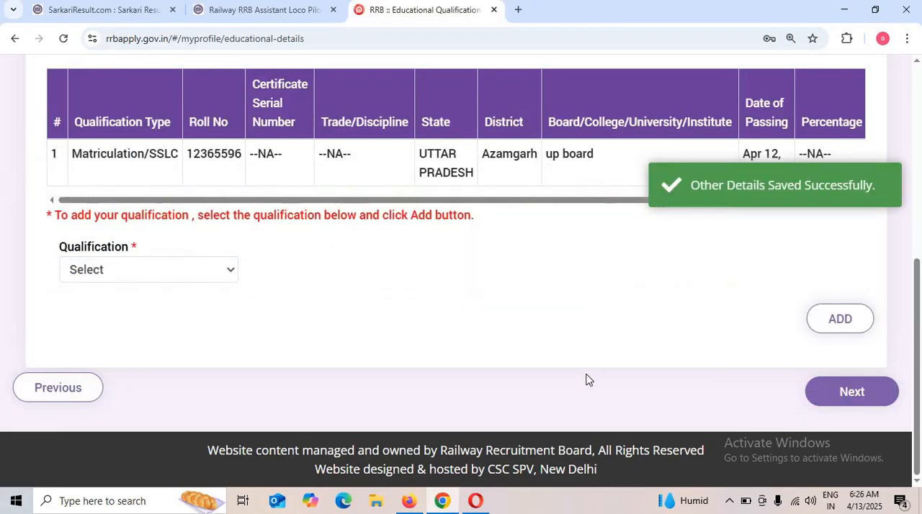
Open the Matriculation/SSLC entry for editing, examine its state, district, board and certificate serial number fields, and cancel the edit.
scroll(379, 377, "up", 3)
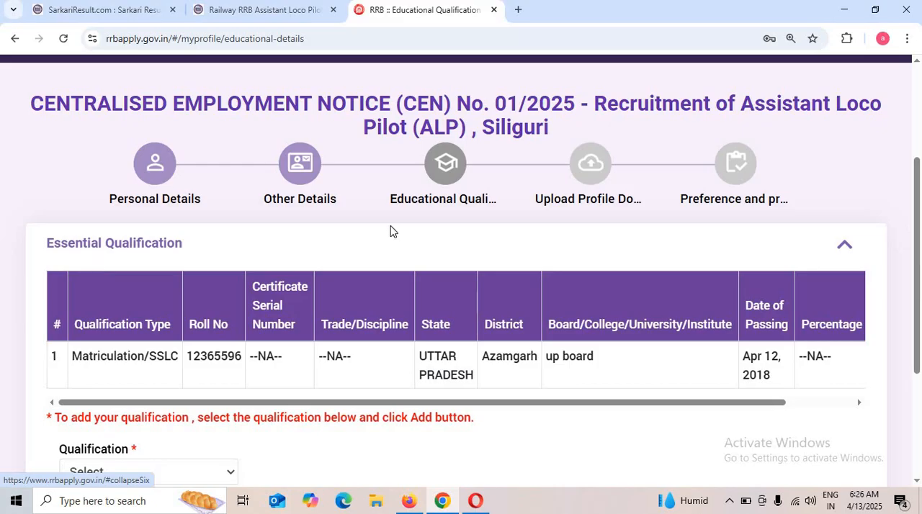
left_click_drag(385, 401, 660, 403)
left_click(809, 359)
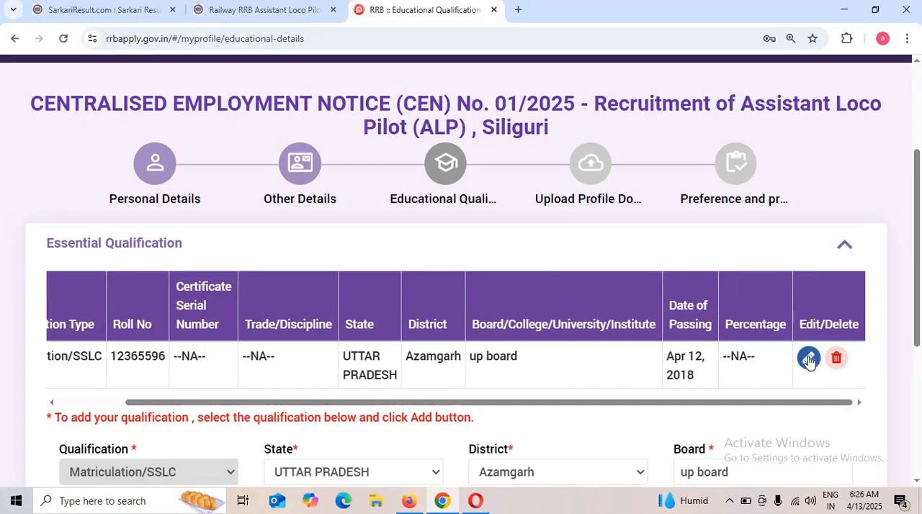
scroll(446, 407, "down", 2)
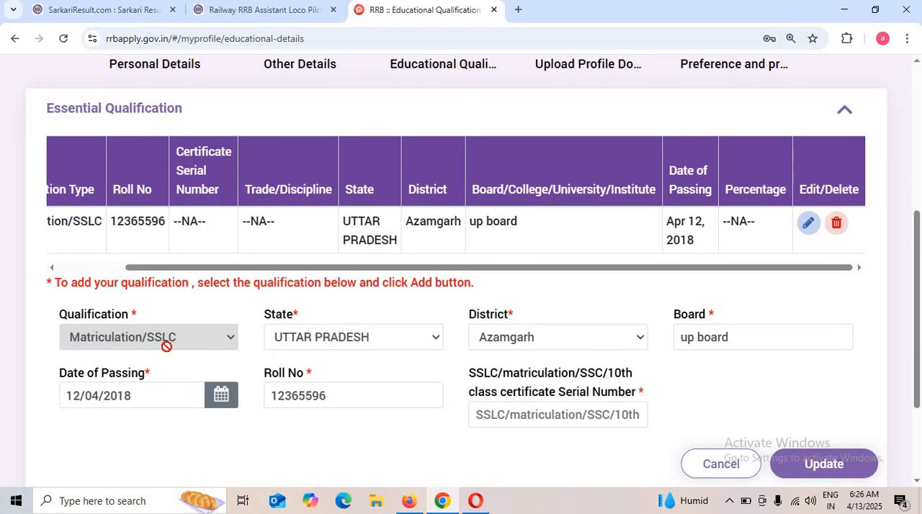
left_click(392, 345)
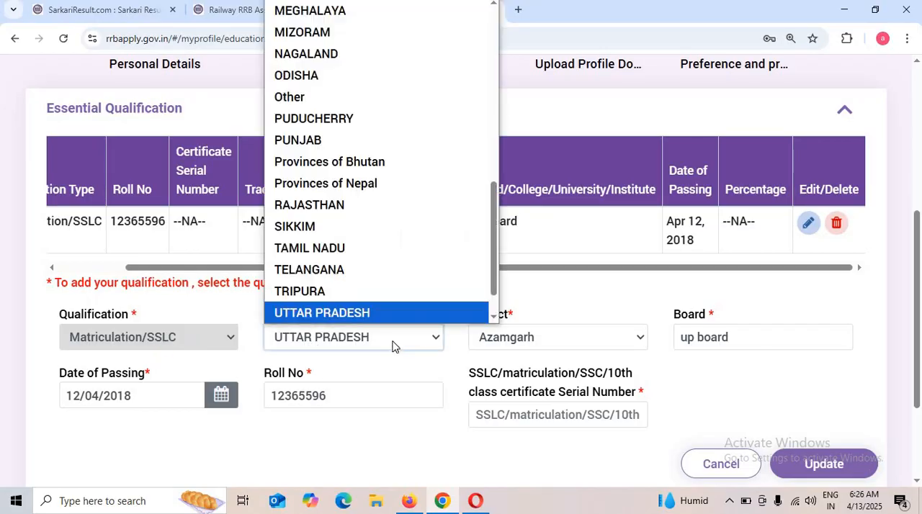
left_click(392, 345)
left_click(540, 346)
left_click(540, 346)
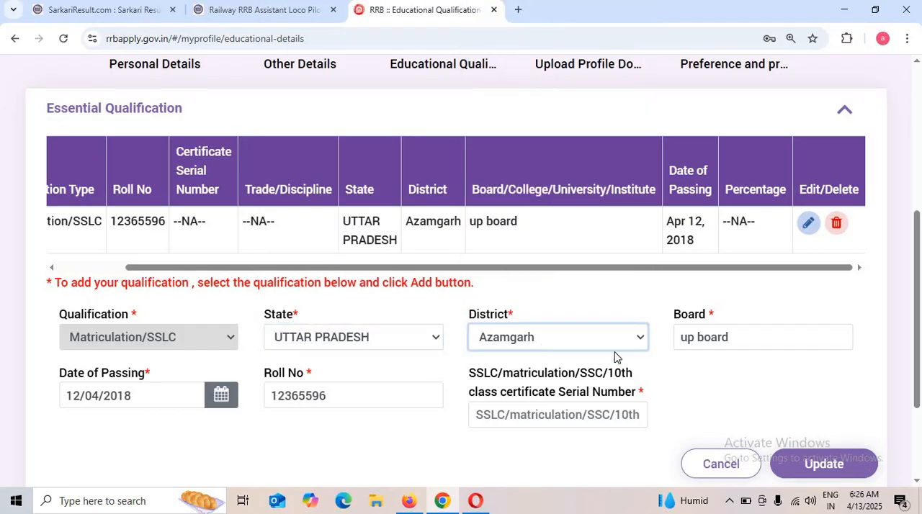
left_click_drag(681, 342, 758, 339)
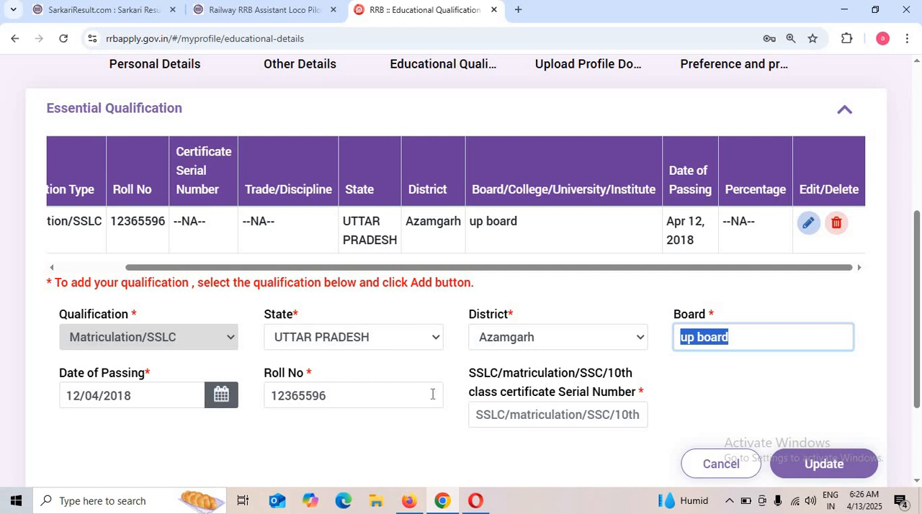
left_click(534, 424)
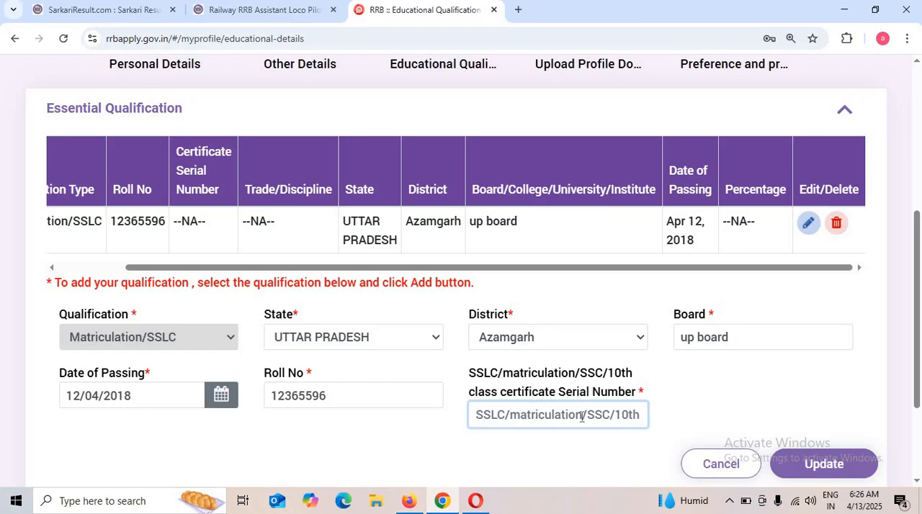
scroll(582, 416, "down", 1)
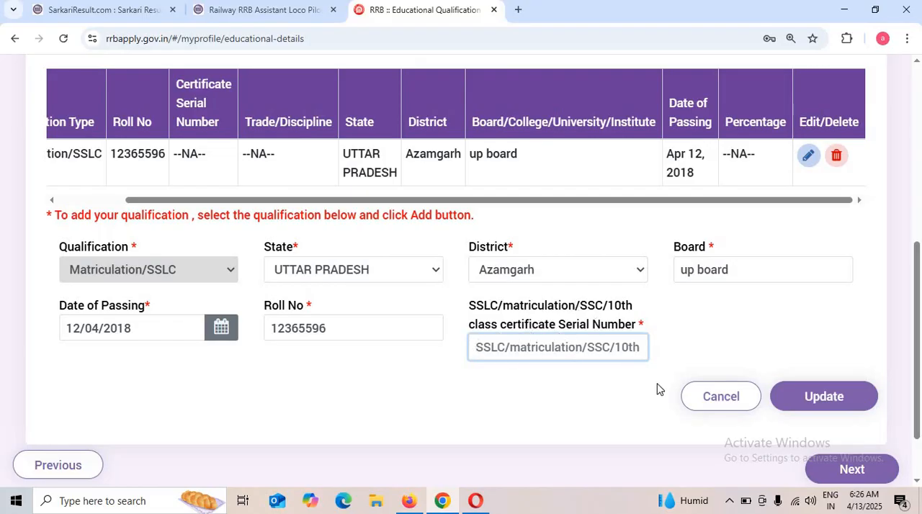
left_click(716, 398)
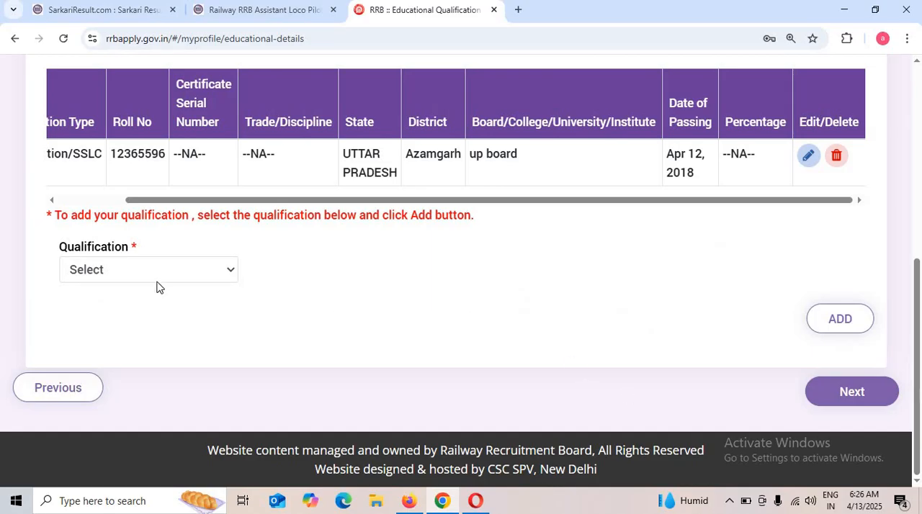
Choose ITI as the qualification to add and set its trade to Electrician.
left_click(176, 271)
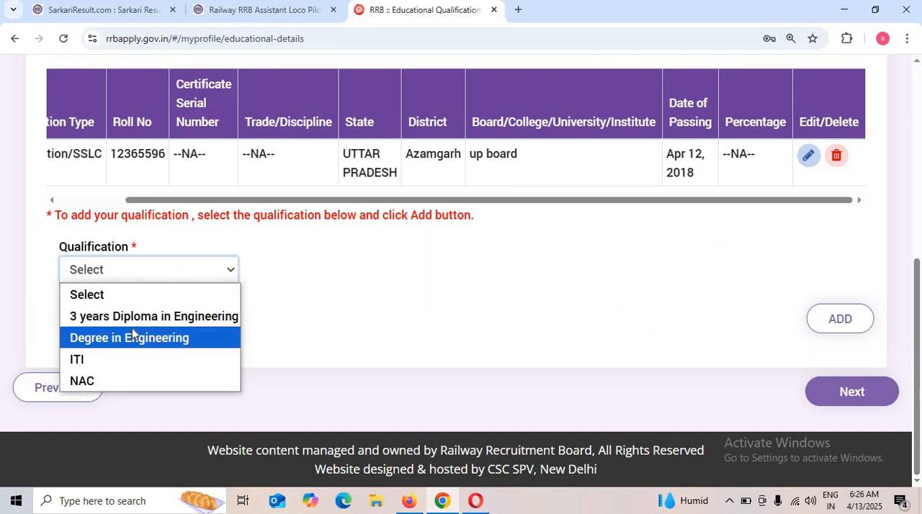
left_click(96, 363)
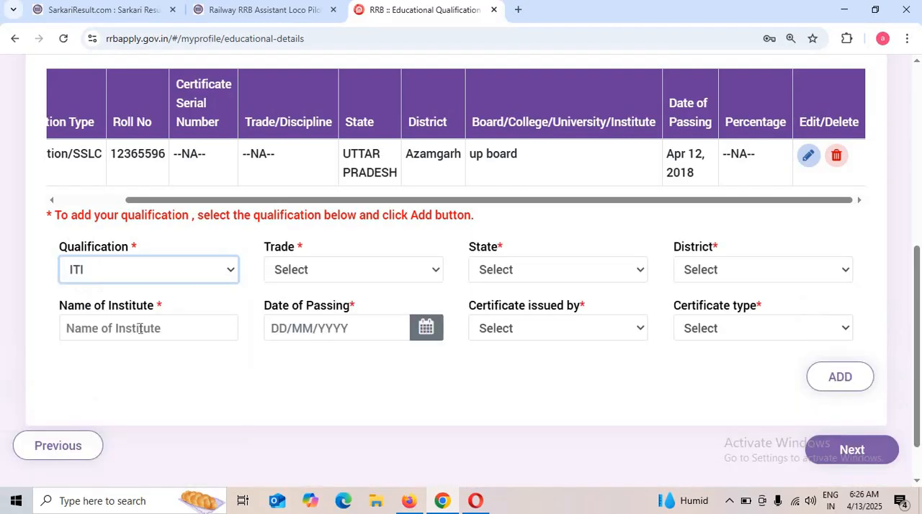
left_click(308, 275)
scroll(411, 91, "down", 2)
scroll(403, 93, "up", 2)
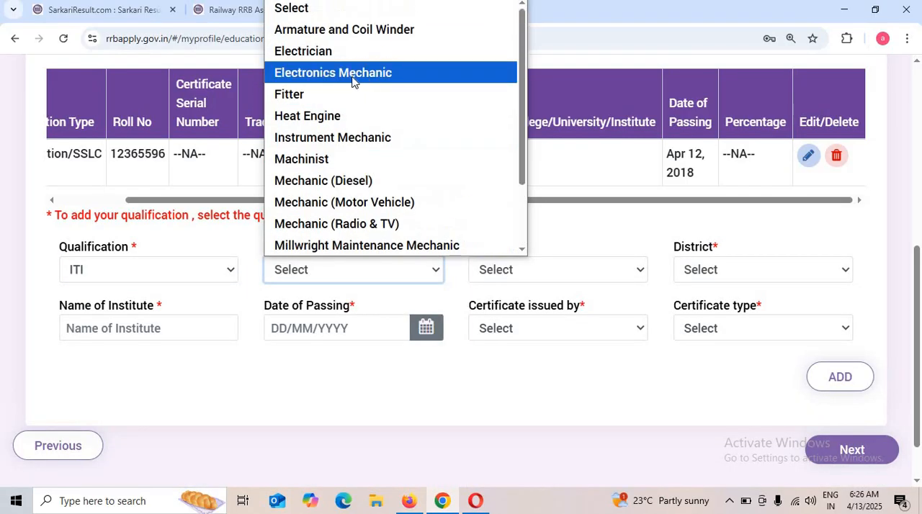
left_click(342, 54)
Set the ITI qualification's state to UTTAR PRADESH and its district to Azamgarh.
left_click(572, 267)
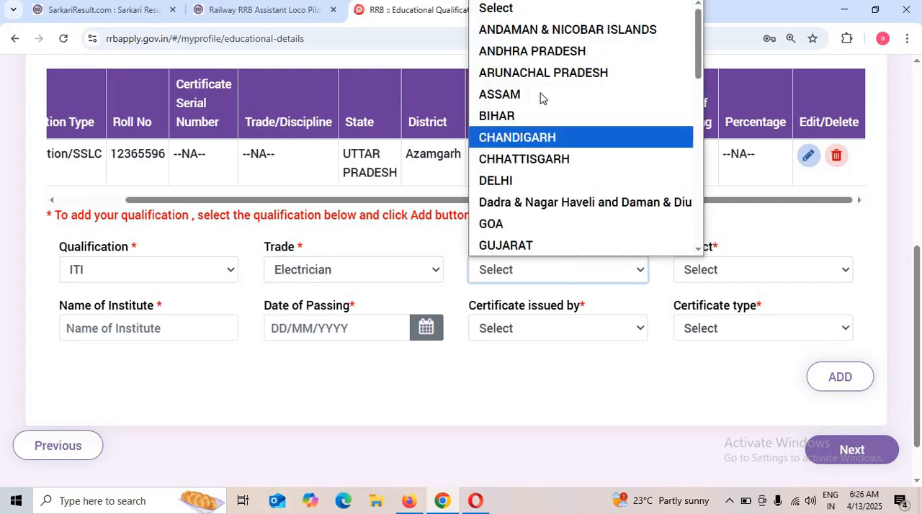
scroll(548, 129, "down", 5)
scroll(553, 164, "down", 4)
left_click(537, 203)
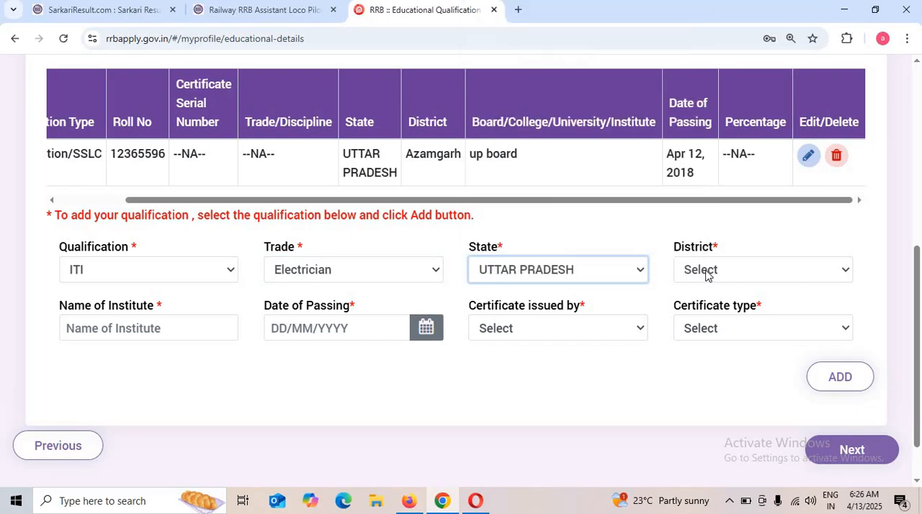
left_click(710, 277)
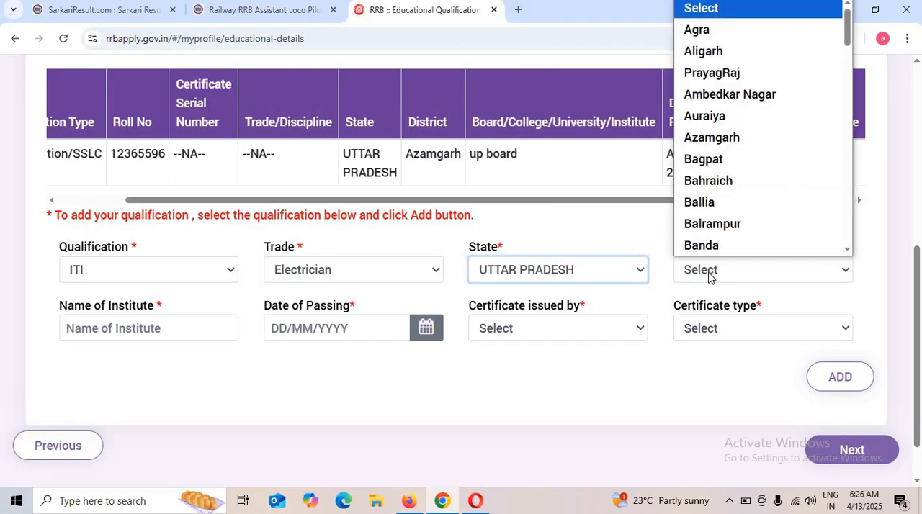
left_click(716, 141)
Enter "ps iti azamagarh" as the name of the ITI institute.
left_click(139, 330)
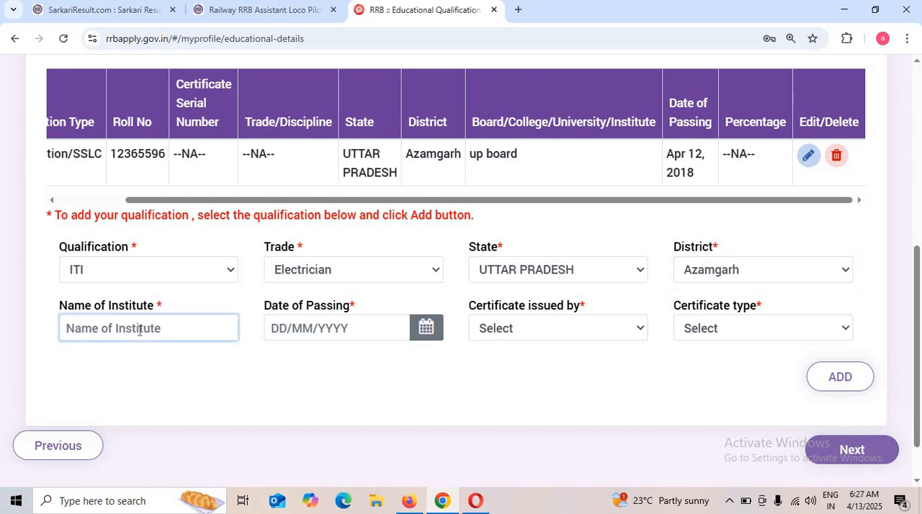
type("ps iti azamaga")
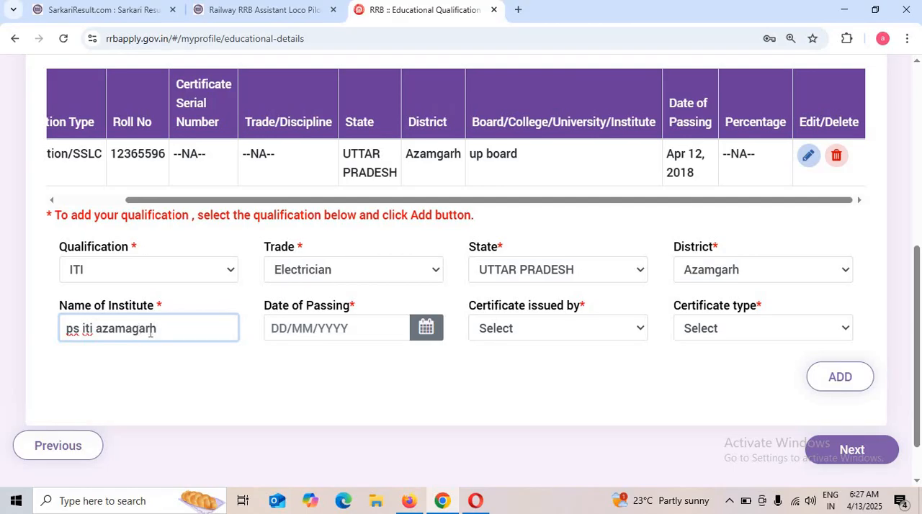
type("rh")
Set the ITI date of passing to 20/05/2021.
left_click(425, 328)
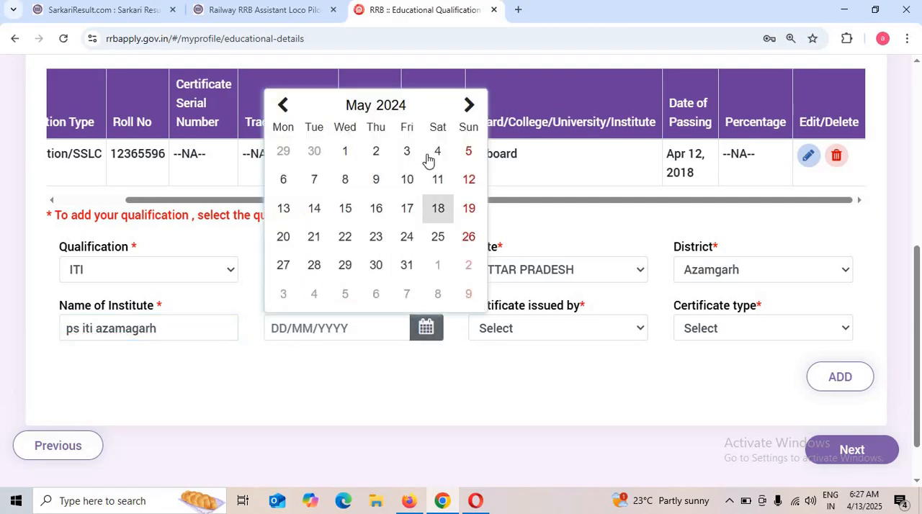
left_click(381, 108)
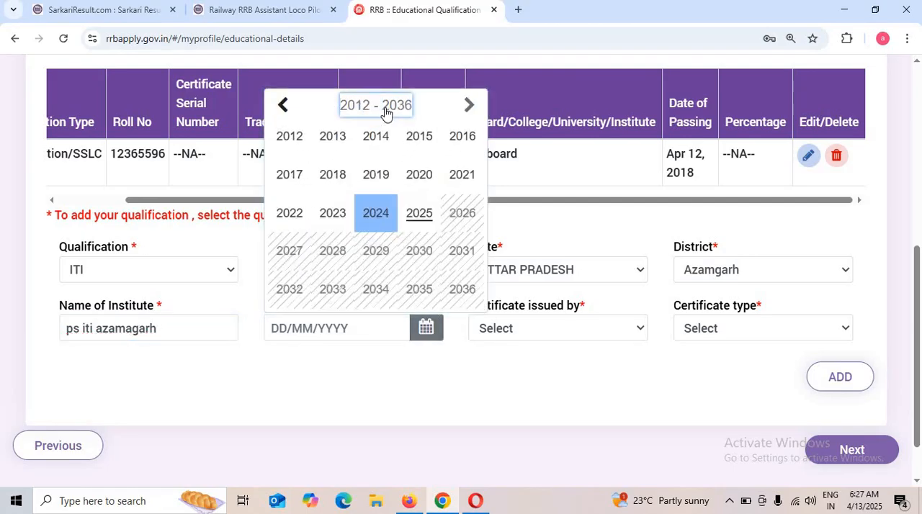
left_click(454, 177)
left_click(379, 239)
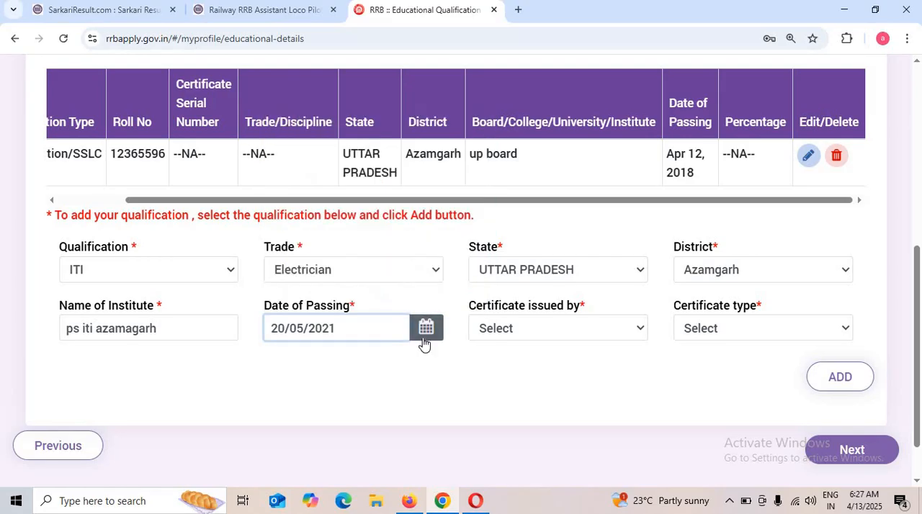
Set the certificate issuer to NCVT and the certificate type to National Trade certificate (NTC), and add the ITI qualification.
left_click(532, 335)
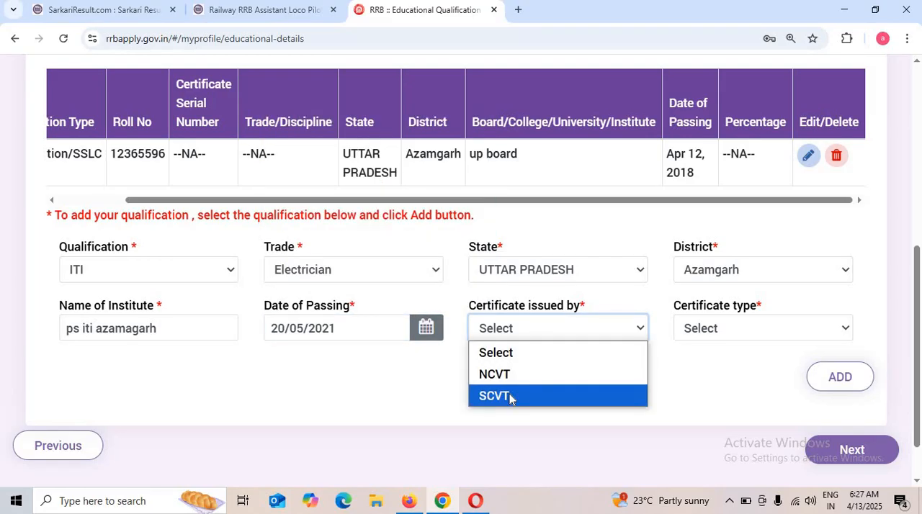
left_click(514, 373)
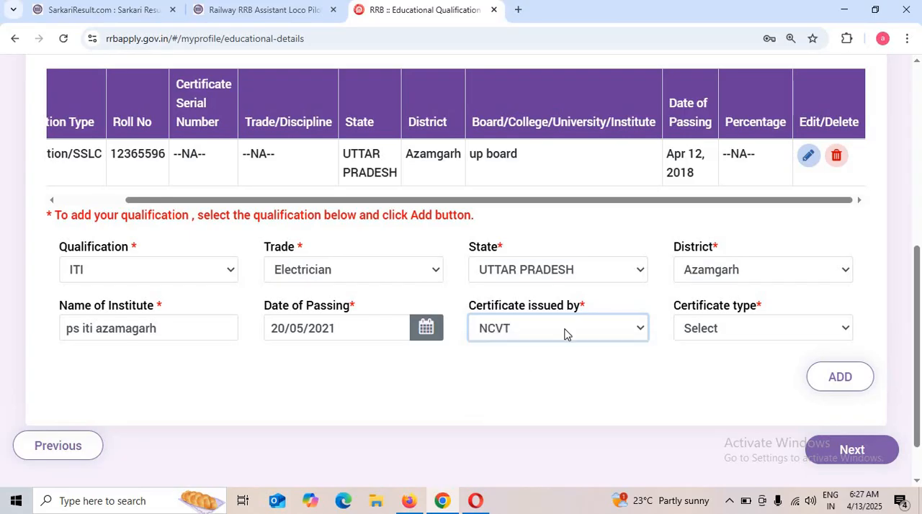
left_click(751, 329)
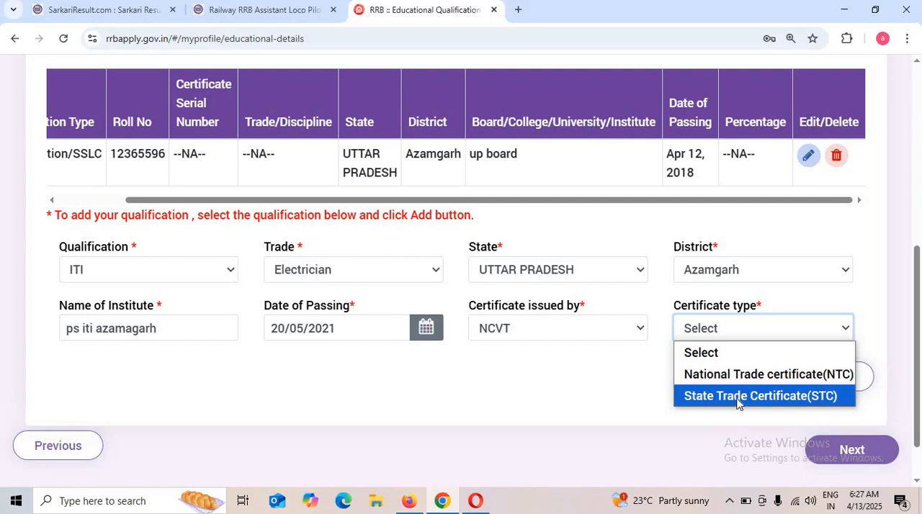
left_click(750, 375)
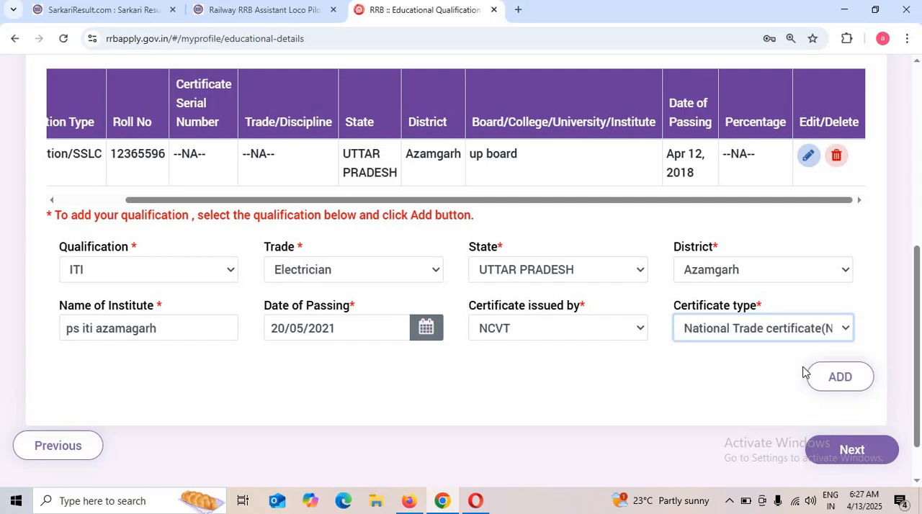
left_click(855, 382)
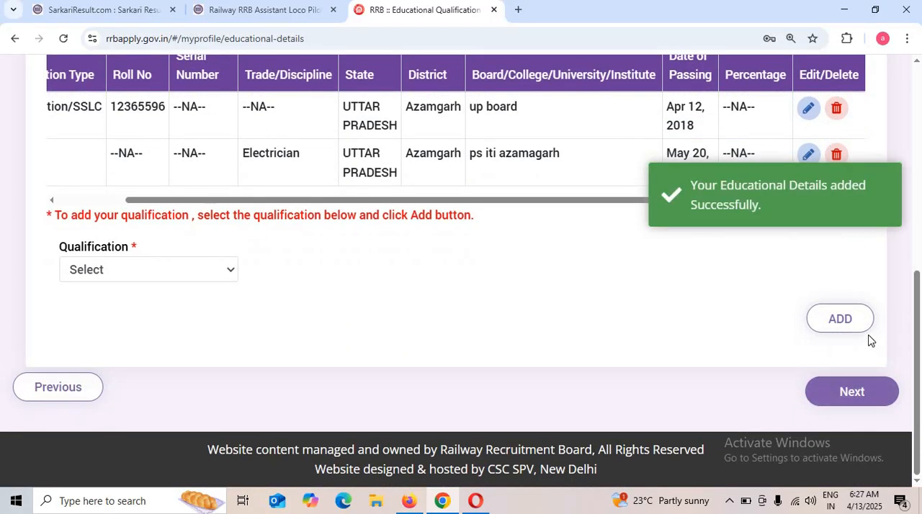
Proceed from the educational qualifications to the profile document upload and review the photograph and signature specifications.
left_click(860, 398)
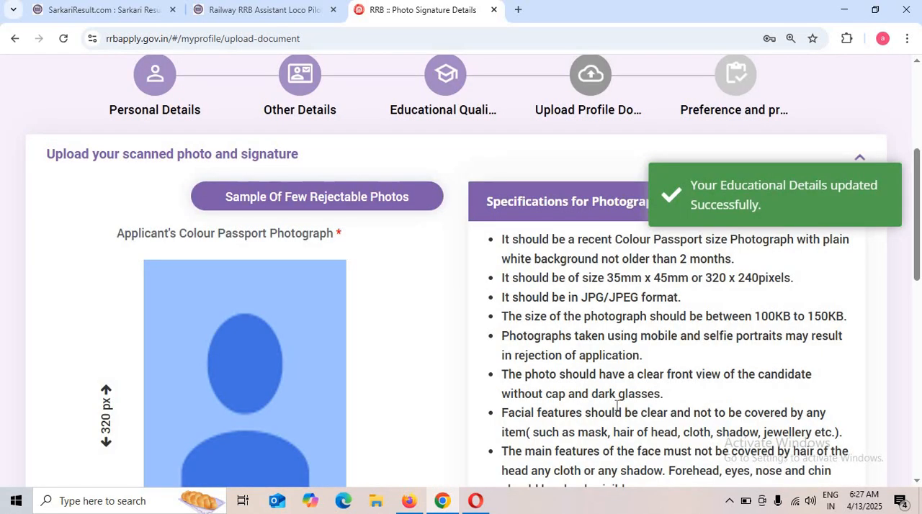
scroll(485, 329, "up", 2)
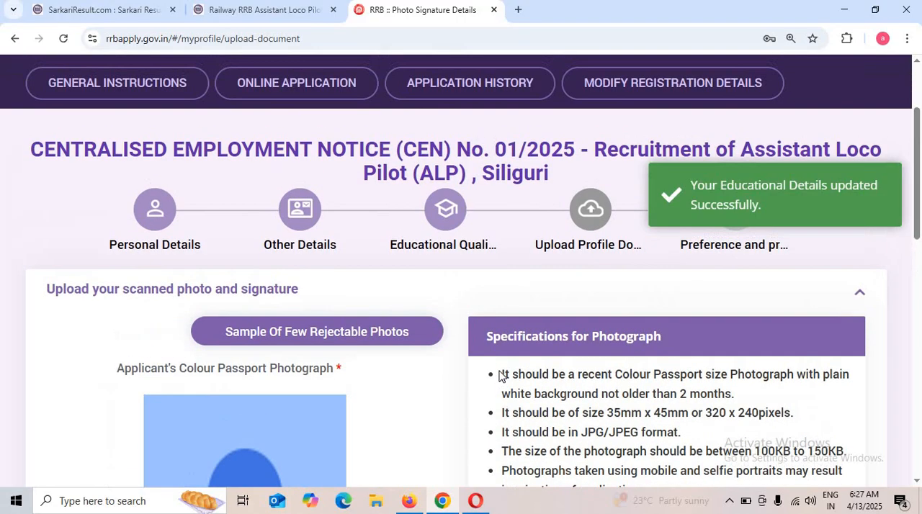
scroll(500, 376, "down", 4)
scroll(528, 350, "up", 2)
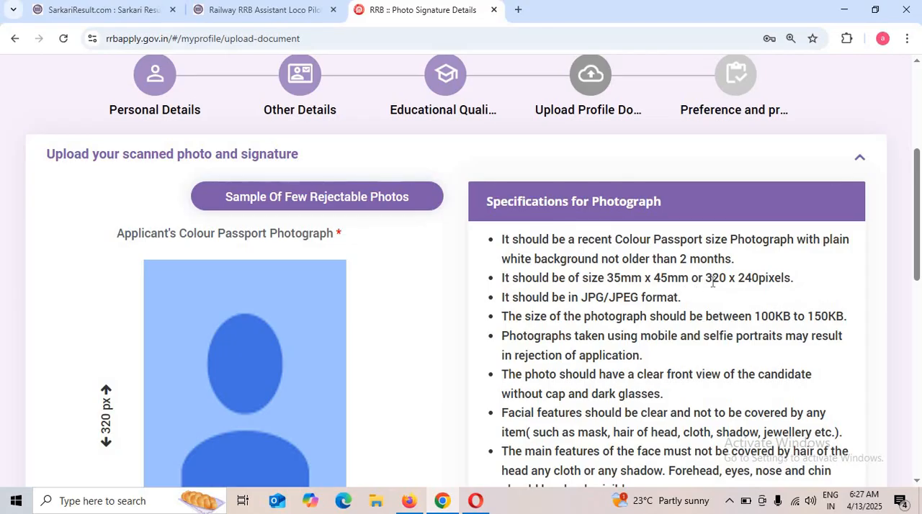
scroll(734, 272, "down", 3)
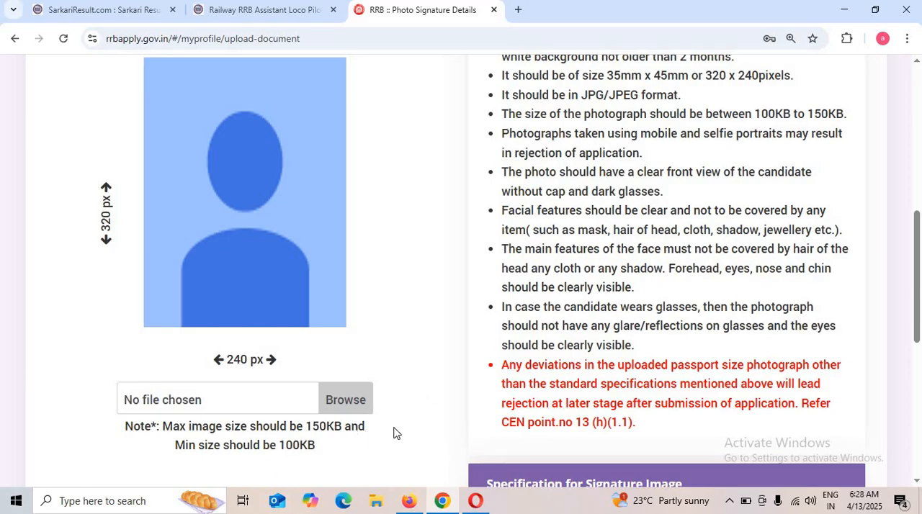
scroll(432, 419, "down", 5)
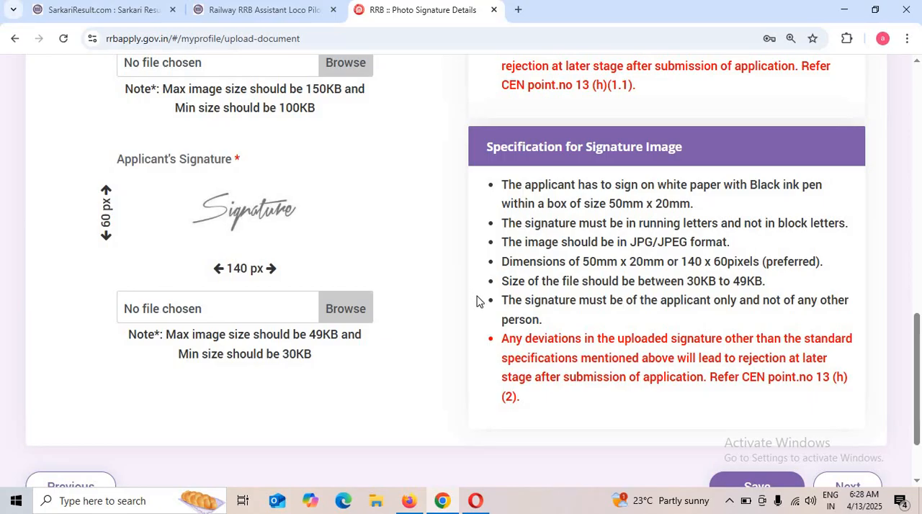
scroll(479, 303, "up", 5)
scroll(464, 355, "up", 2)
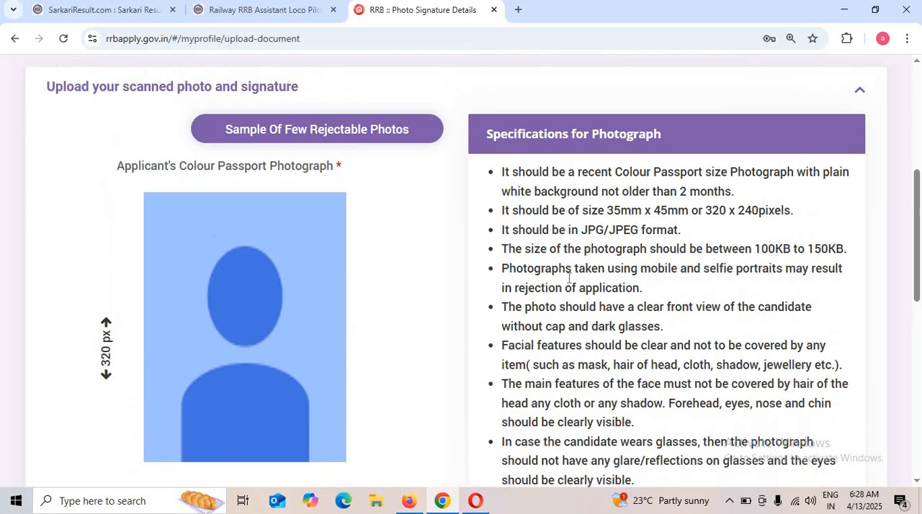
View the samples of rejectable and acceptable photos, and close them.
left_click(382, 135)
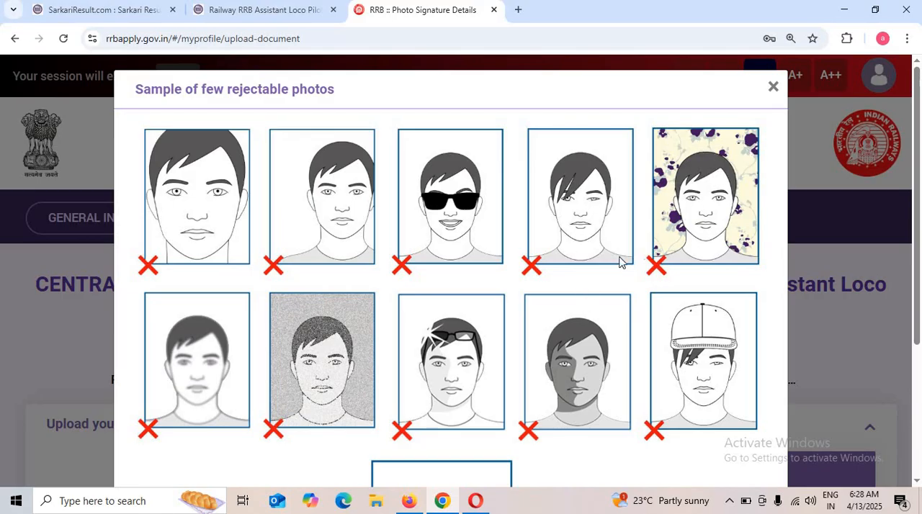
scroll(376, 322, "down", 2)
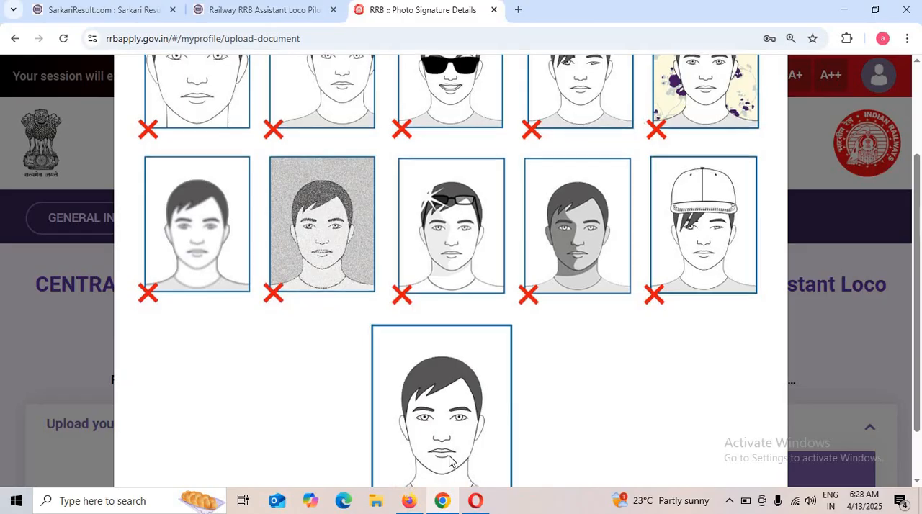
scroll(448, 467, "down", 1)
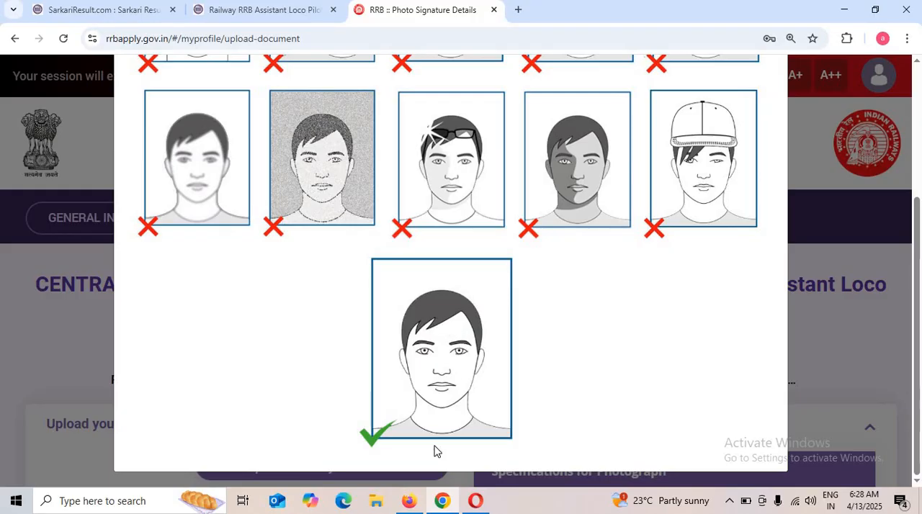
scroll(756, 147, "up", 2)
scroll(742, 100, "up", 1)
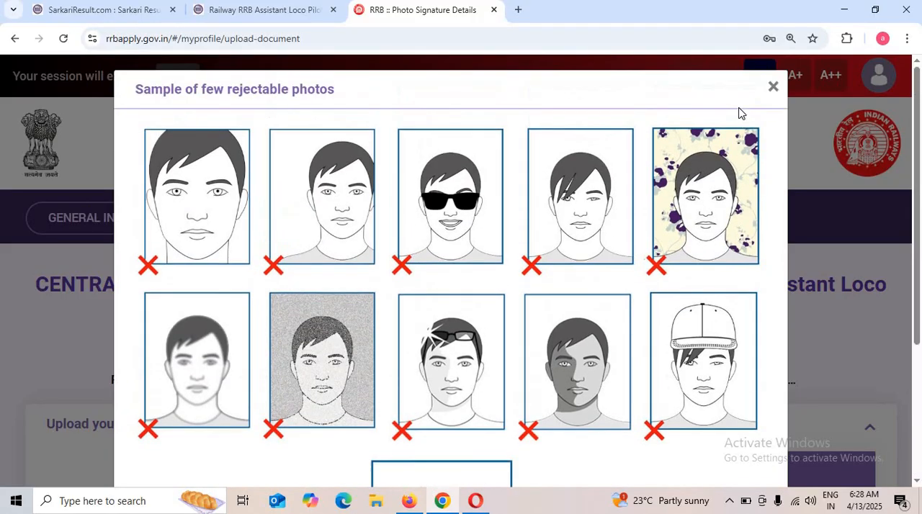
left_click(773, 89)
Examine the minimum and maximum file size notes for the applicant's photograph and signature.
scroll(292, 372, "down", 1)
scroll(291, 372, "down", 6)
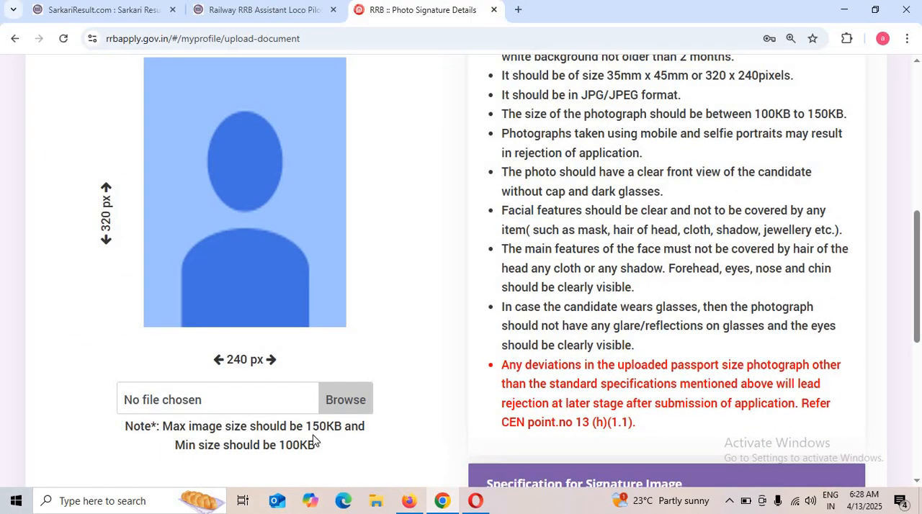
left_click_drag(265, 459, 387, 457)
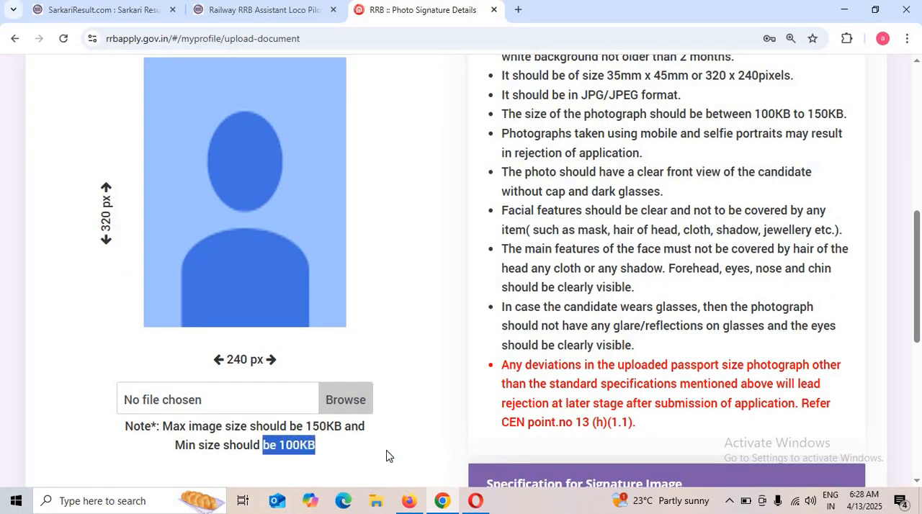
left_click(386, 456)
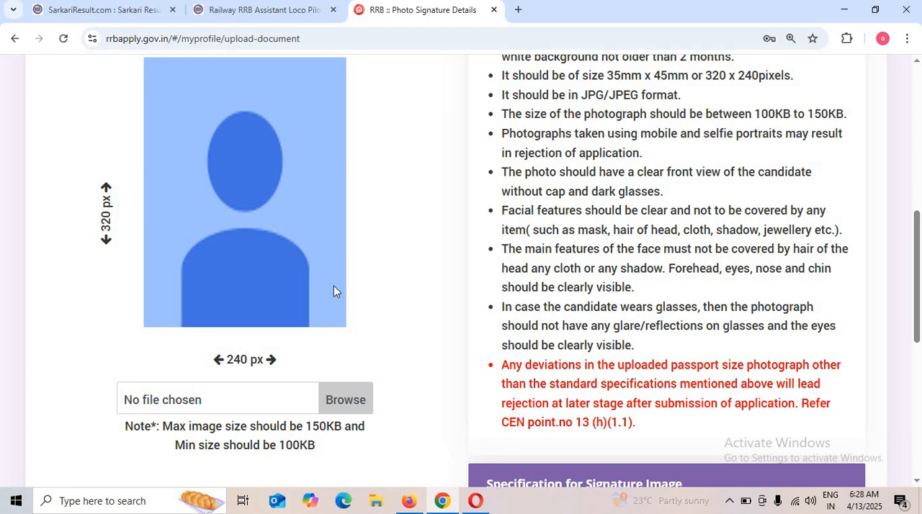
scroll(383, 289, "down", 5)
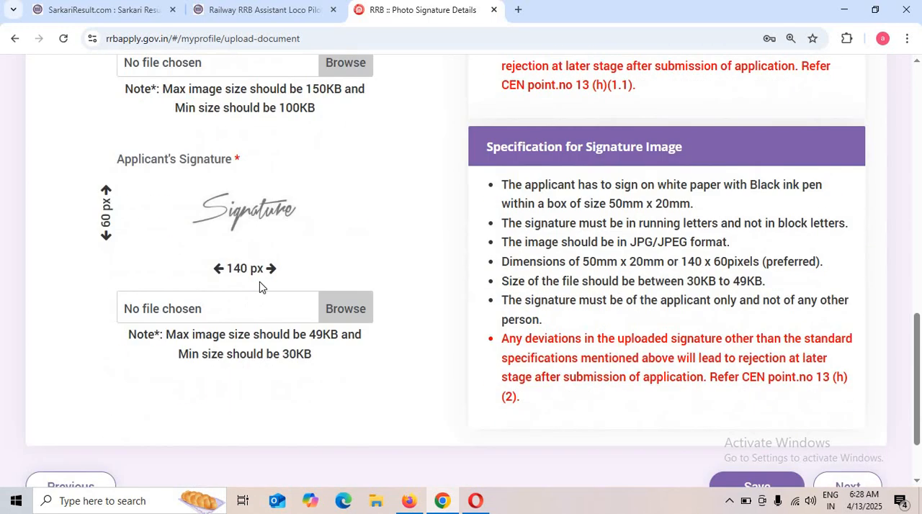
left_click_drag(274, 370, 305, 366)
left_click_drag(333, 335, 308, 334)
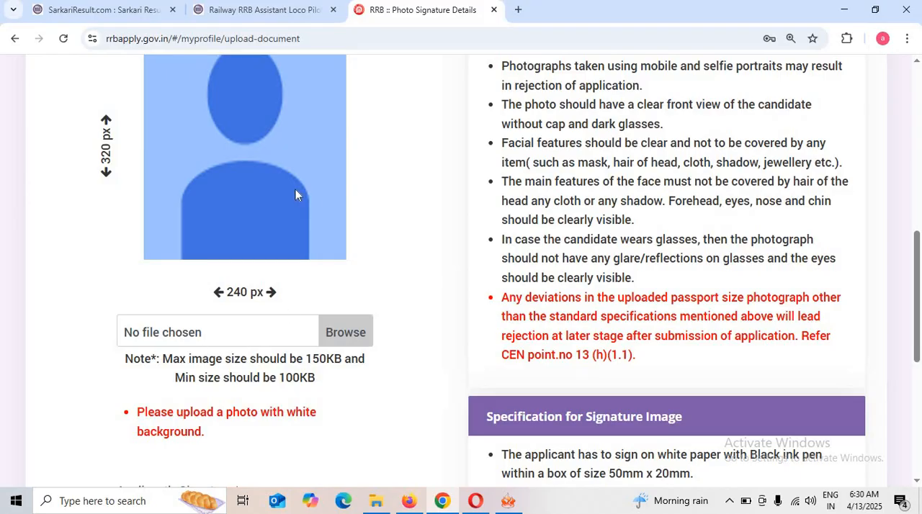
Try to upload WhatsApp Image 2025-03-21 at 6.49.27 AM.jpg as the applicant's passport photograph with the proposed crop, and check the upload fields.
left_click(349, 334)
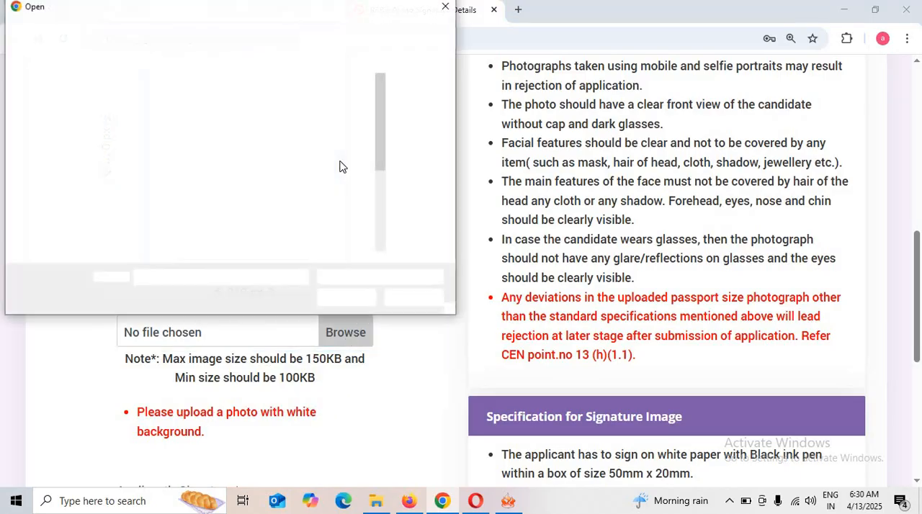
left_click(311, 189)
double_click(311, 189)
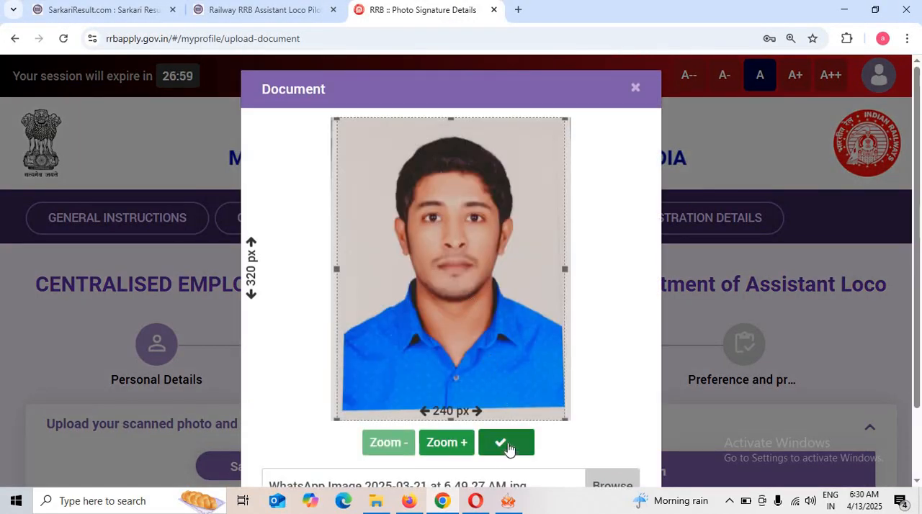
left_click(509, 446)
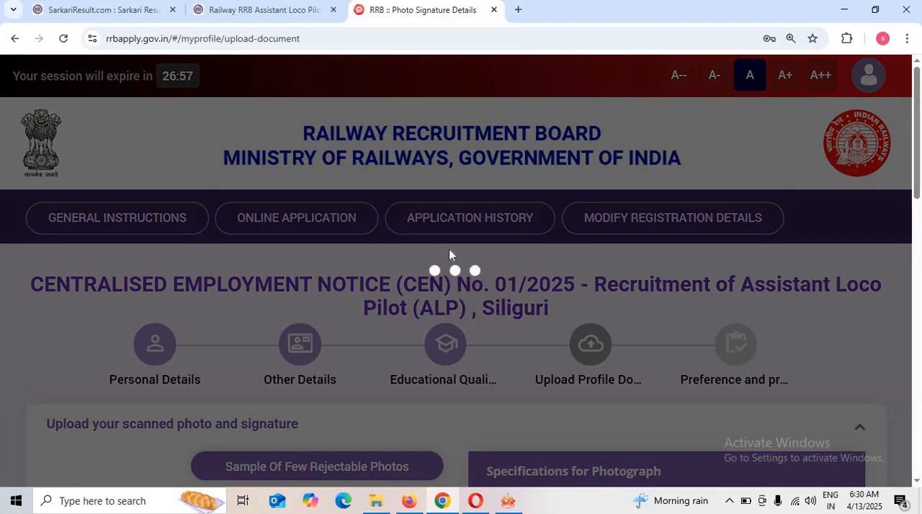
scroll(370, 288, "down", 8)
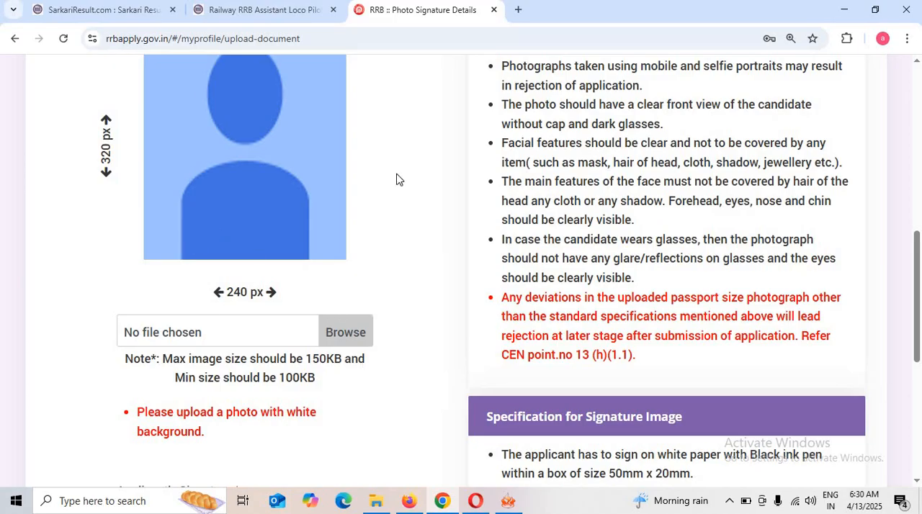
scroll(309, 318, "down", 1)
scroll(309, 321, "down", 2)
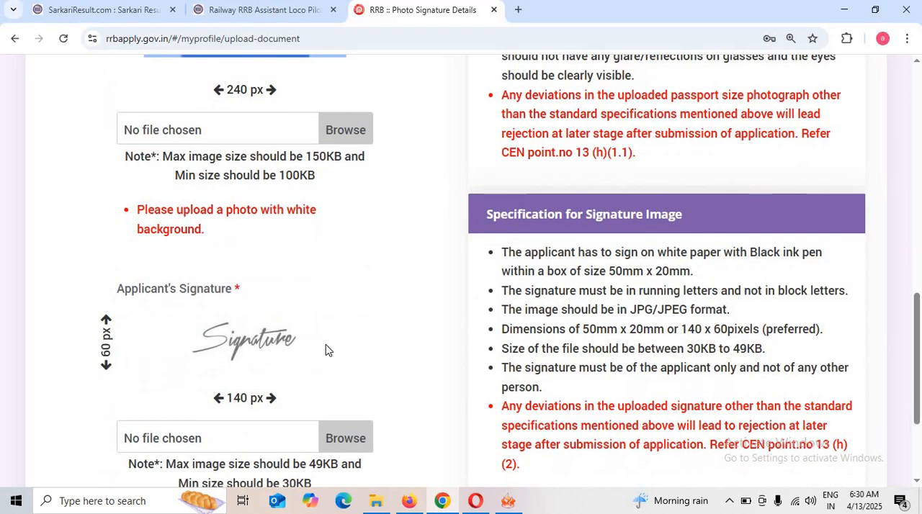
scroll(388, 367, "up", 8)
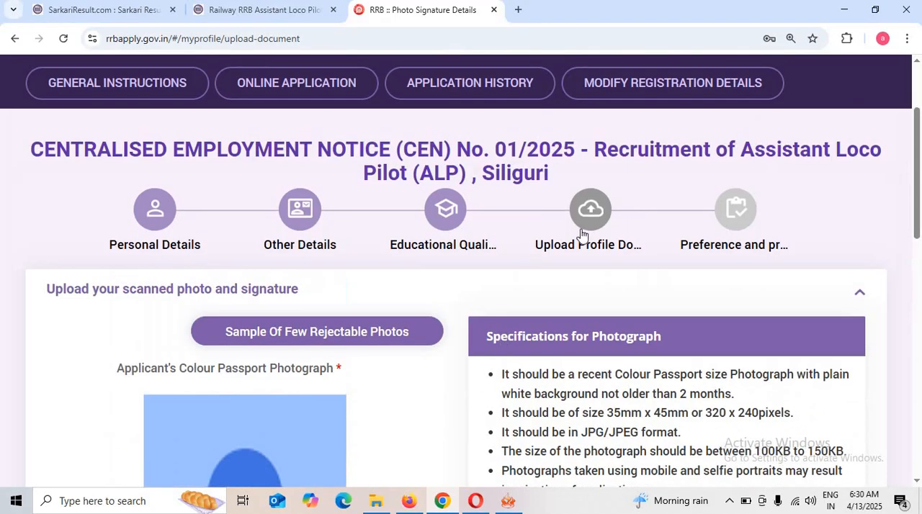